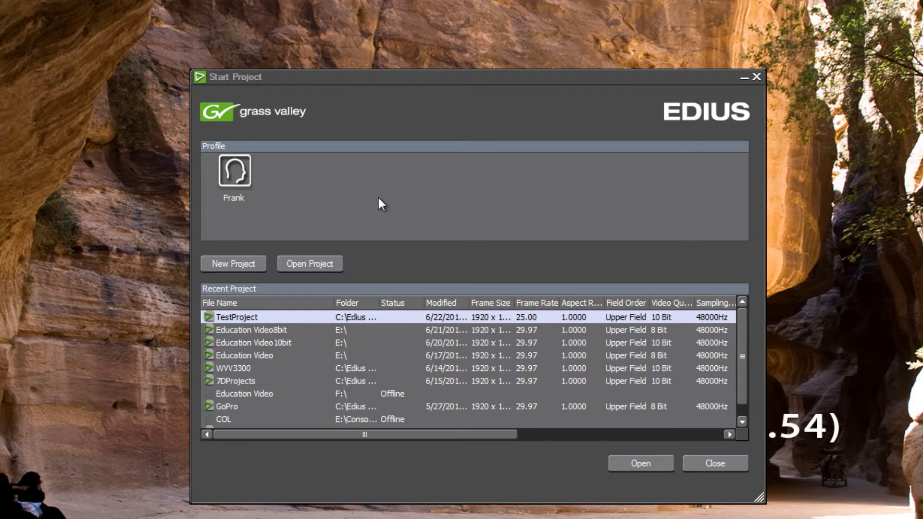
Step: Start a new project and name it TempProject
left_click(244, 263)
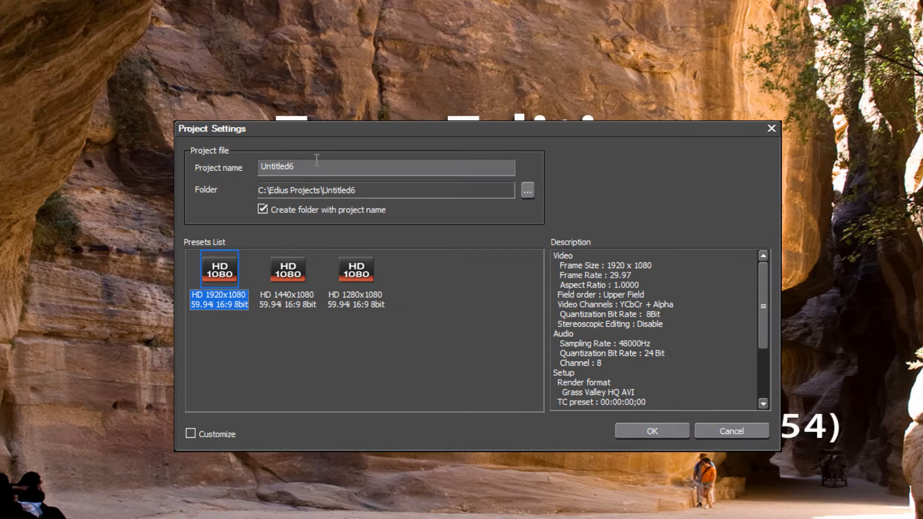
left_click_drag(316, 168, 210, 162)
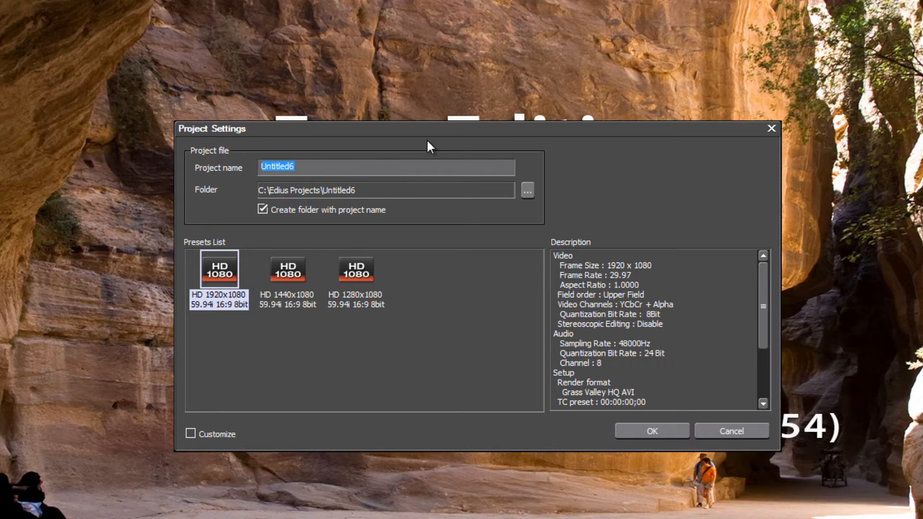
type("Te")
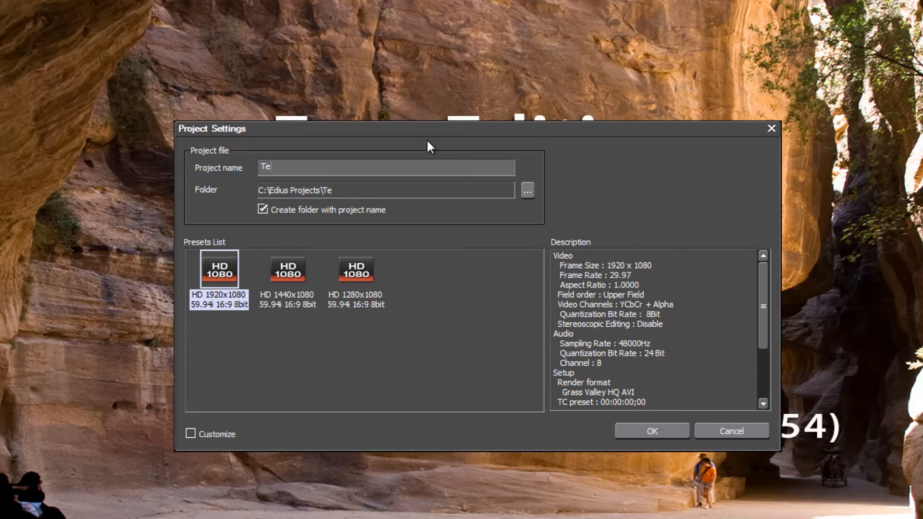
type("mpProject")
Step: Check the free space on the computer's hard drives and choose WorldViewImages (F:) as the project folder location
left_click(526, 192)
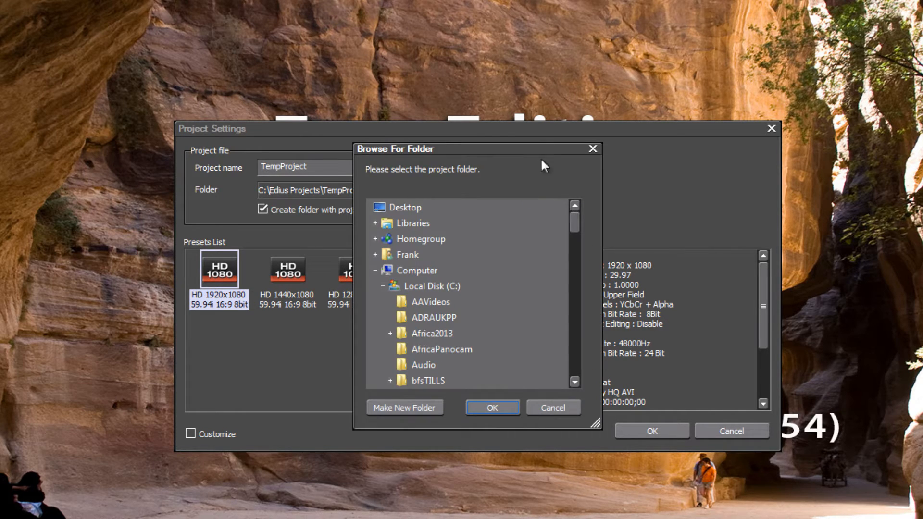
left_click(383, 286)
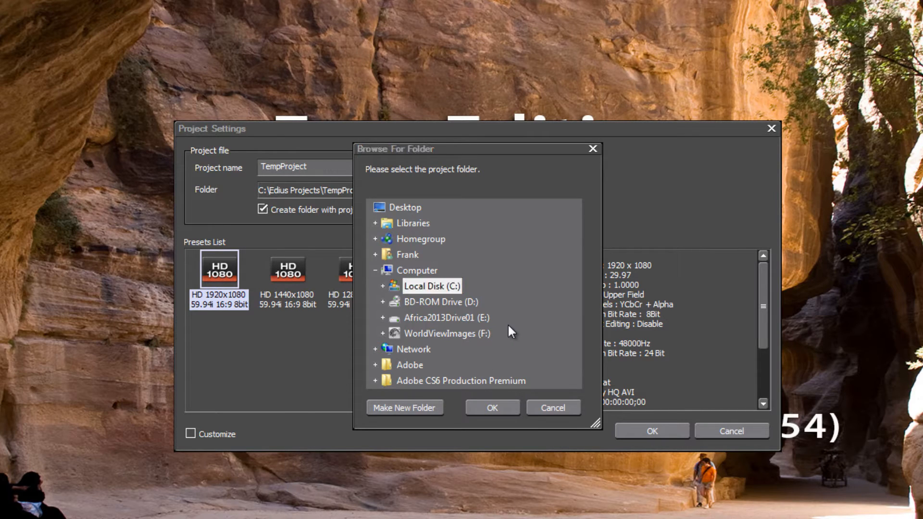
left_click_drag(1, 115, 389, 84)
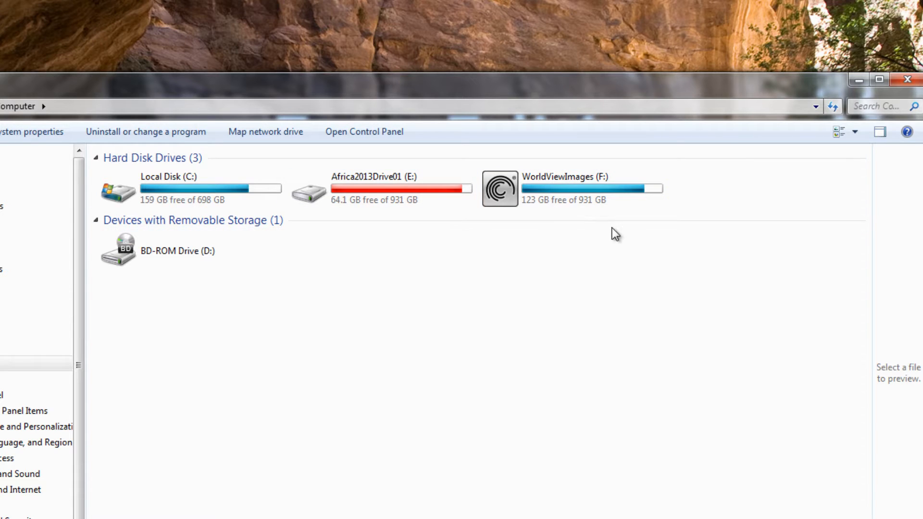
mouse_move(394, 181)
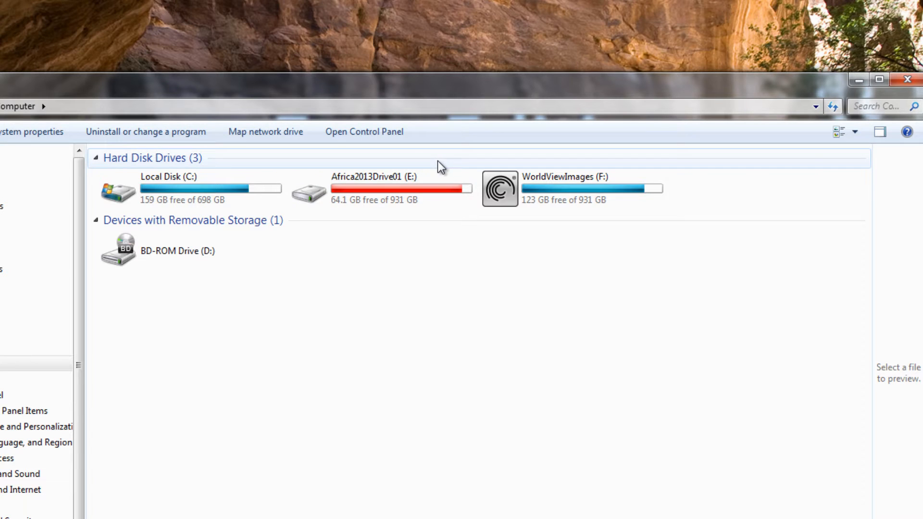
left_click(859, 80)
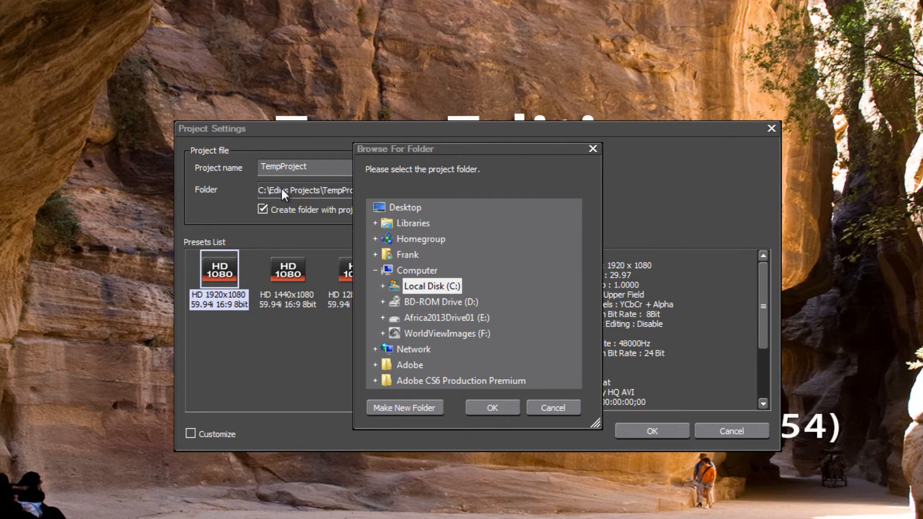
left_click(441, 336)
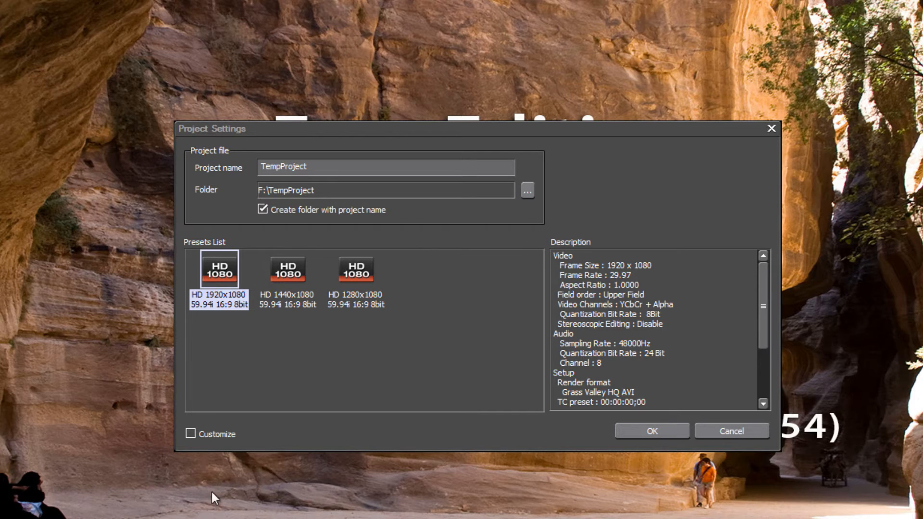
Step: Customize the project with the HD 1920 x 1080 59.94i video preset and the 48kHz/2ch audio preset
left_click(191, 433)
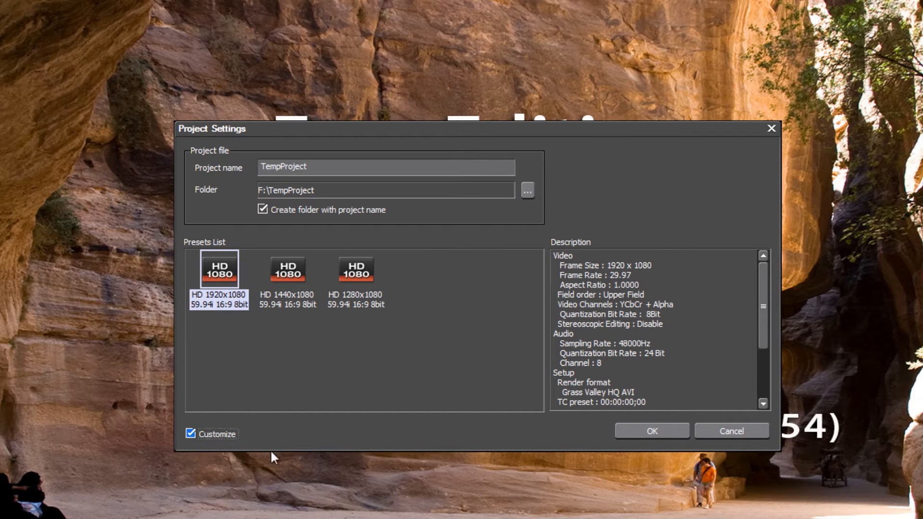
left_click(664, 429)
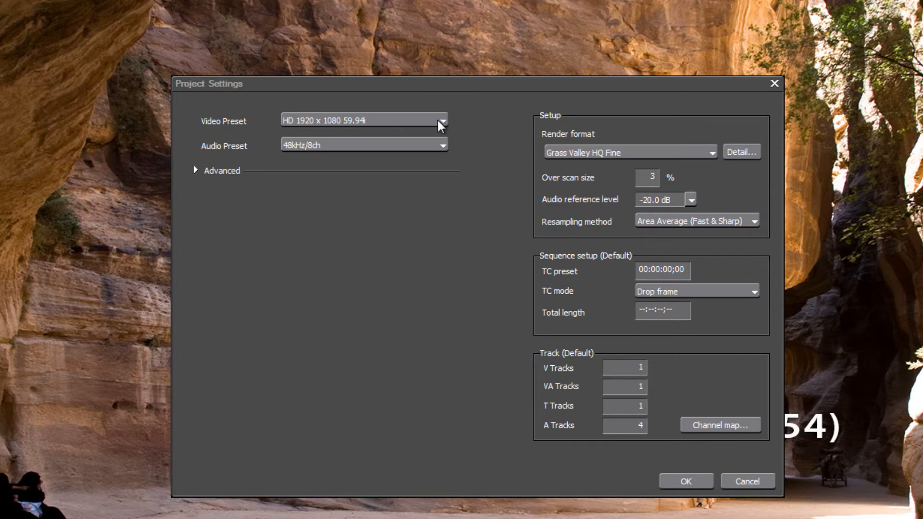
left_click(441, 122)
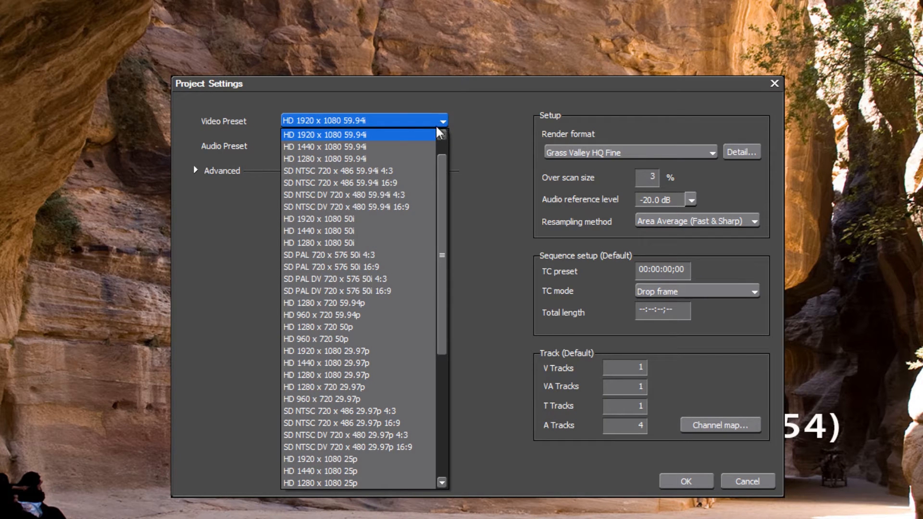
mouse_move(443, 174)
left_mouse_down()
mouse_move(446, 143)
mouse_move(444, 272)
mouse_move(456, 323)
mouse_move(454, 162)
left_mouse_up()
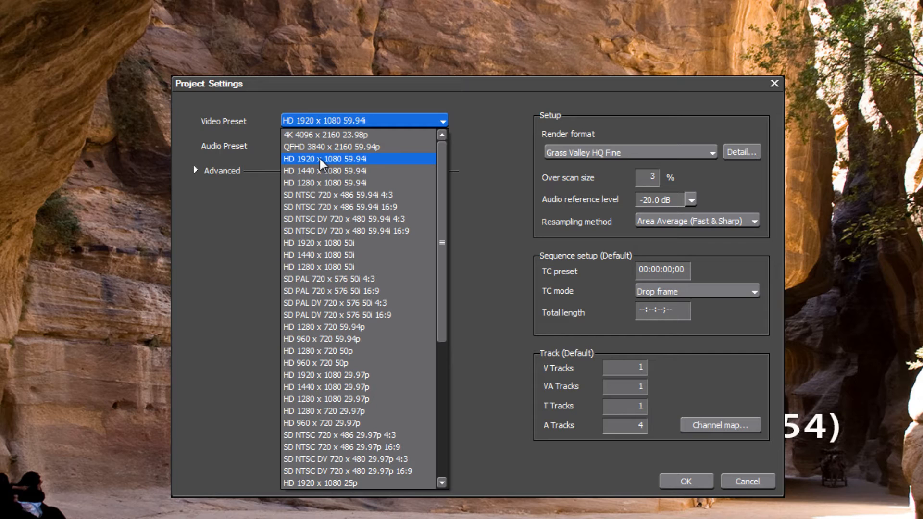
left_click(374, 159)
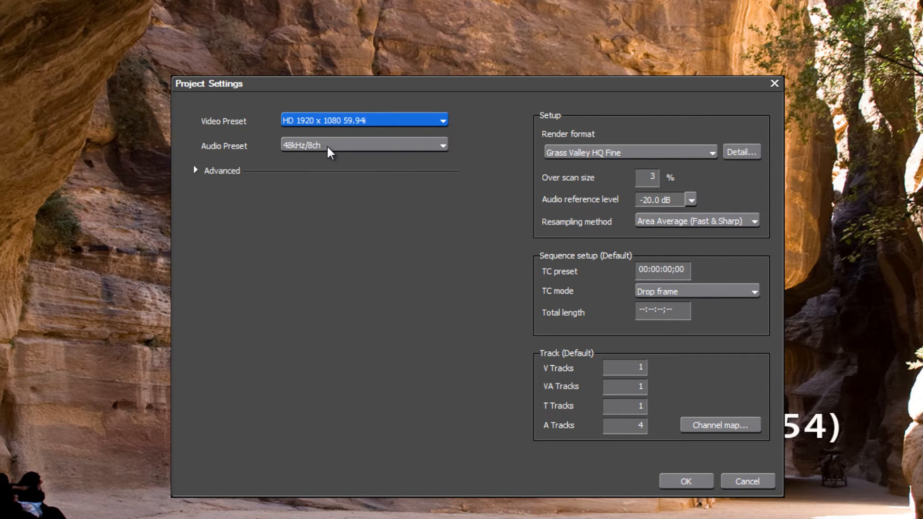
left_click(445, 146)
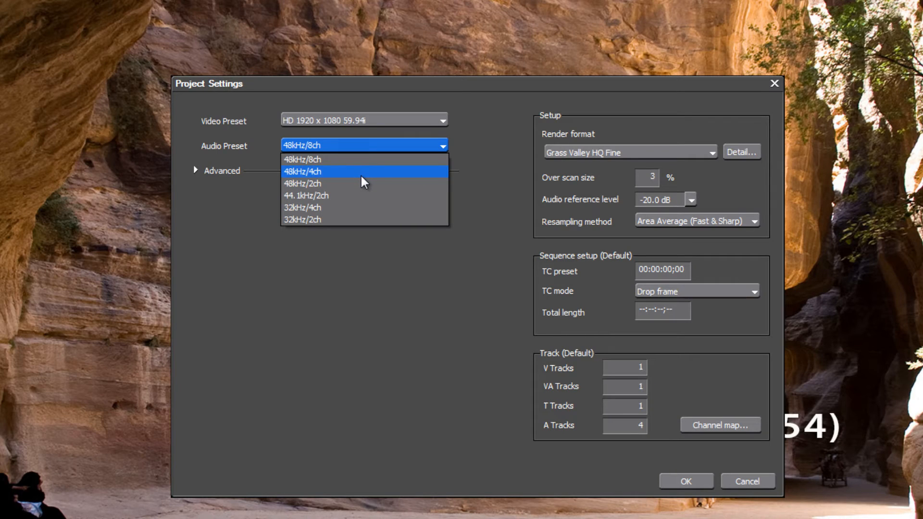
left_click(323, 186)
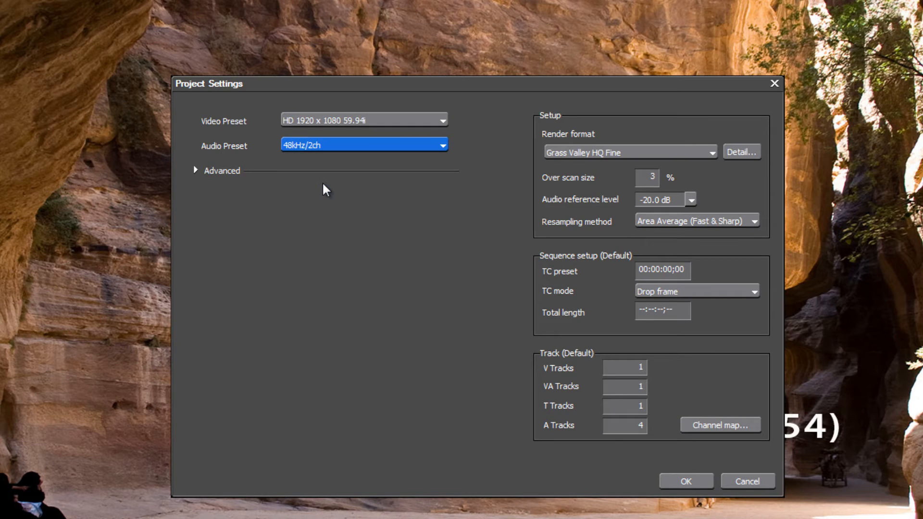
Step: Expand the advanced project settings and choose 8bit as the video quantization bit rate
left_click(195, 171)
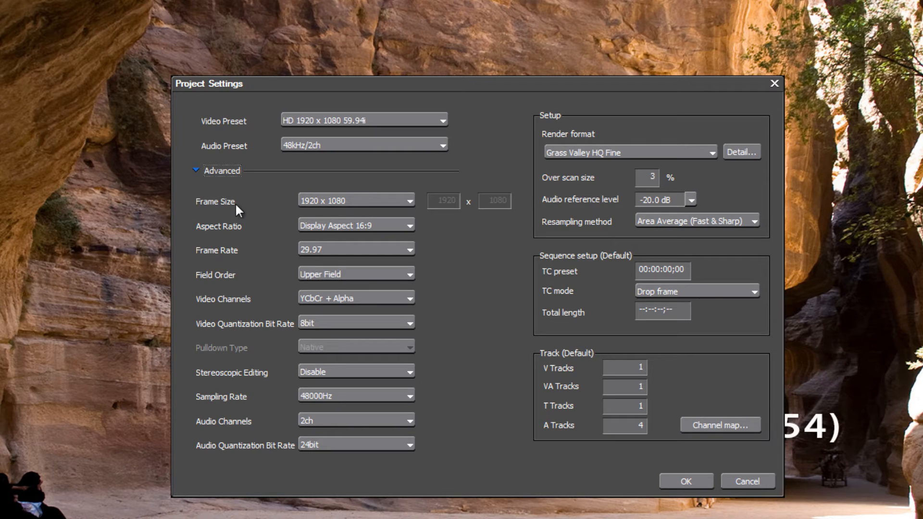
left_click(195, 170)
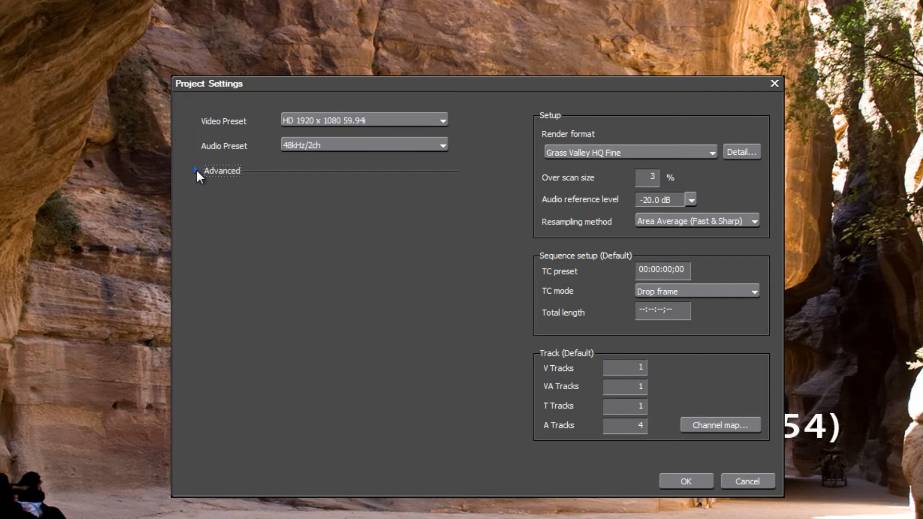
left_click(195, 170)
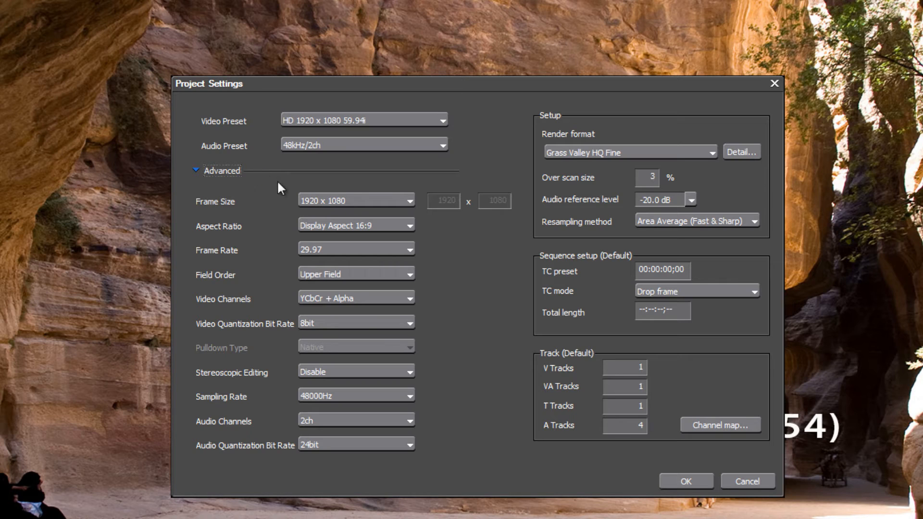
left_click(396, 204)
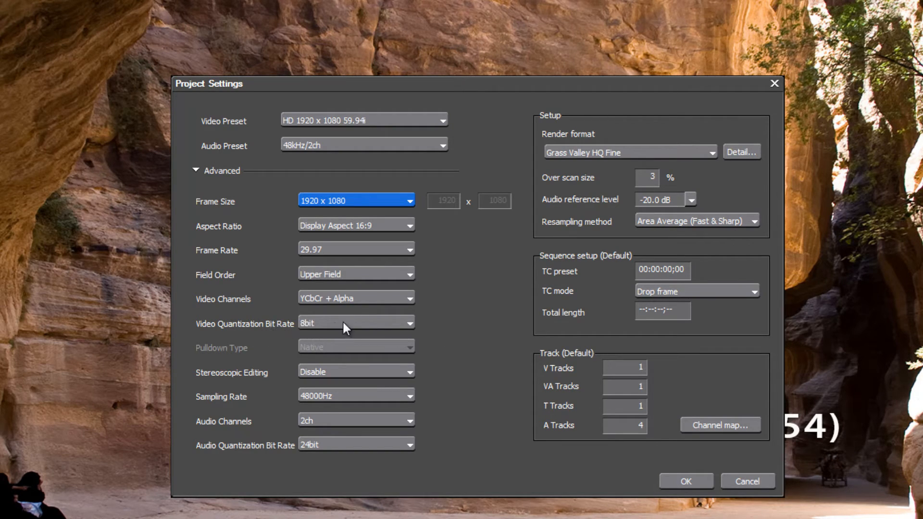
left_click(406, 322)
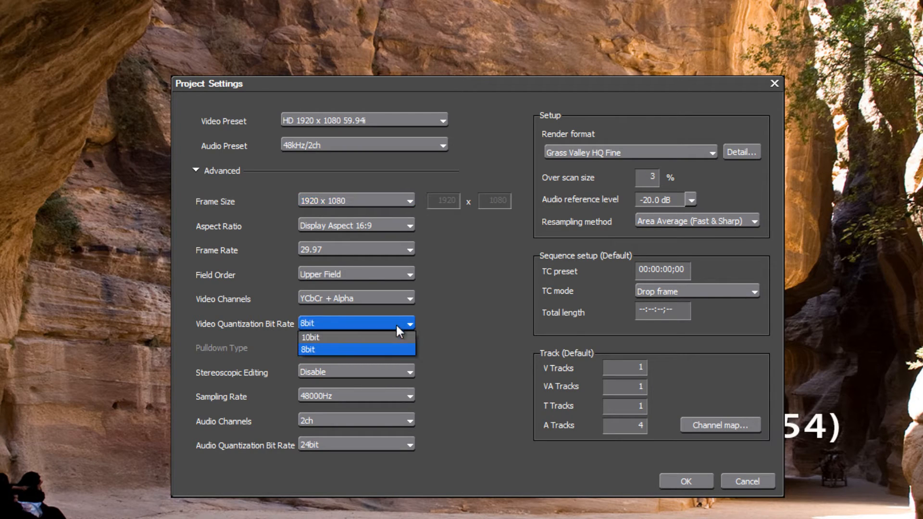
left_click(380, 349)
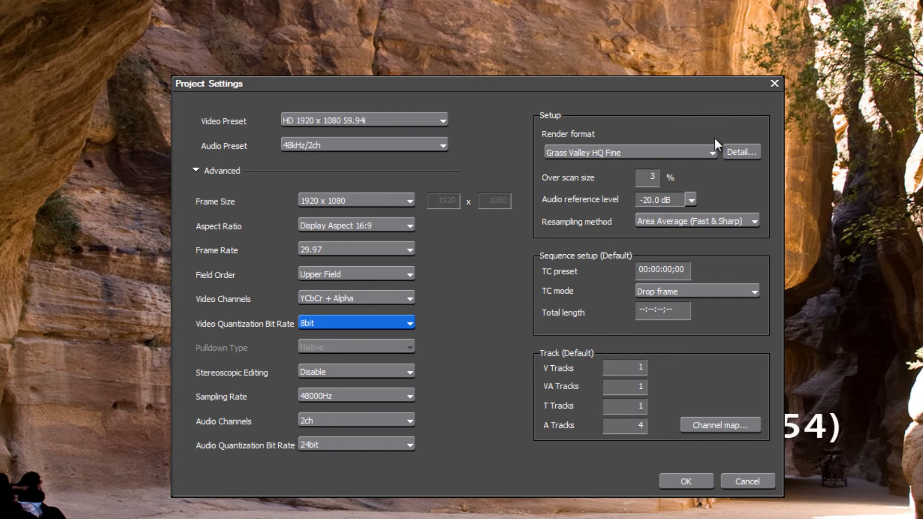
Step: Review the render formats, keeping Grass Valley HQ Fine, and set the over scan size to 0%
left_click(712, 152)
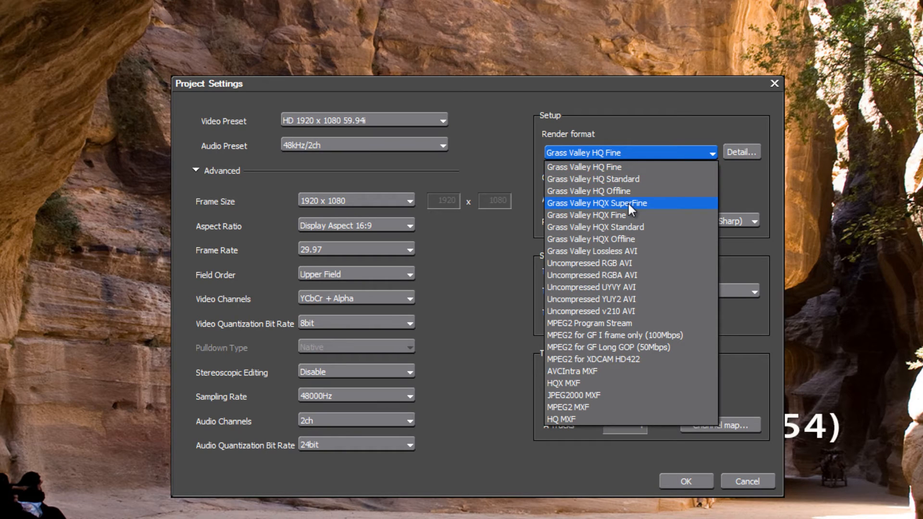
left_click(656, 110)
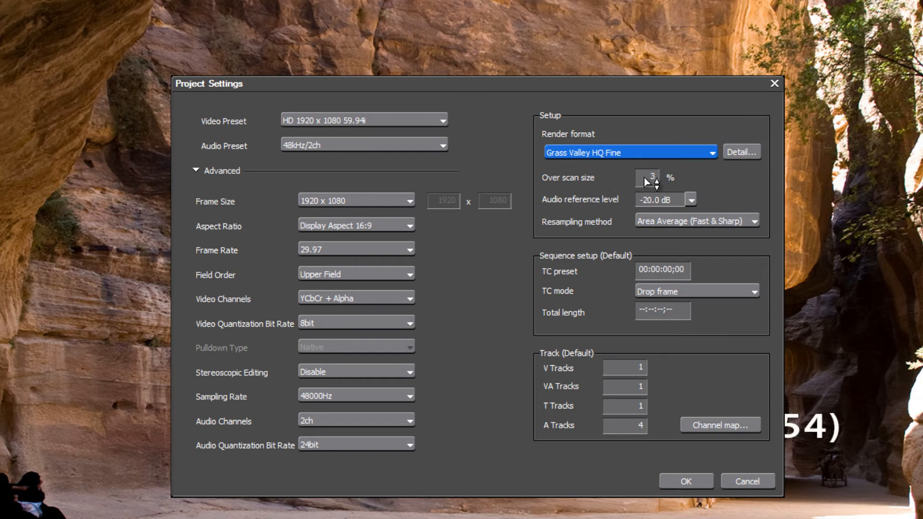
left_click_drag(654, 181, 703, 274)
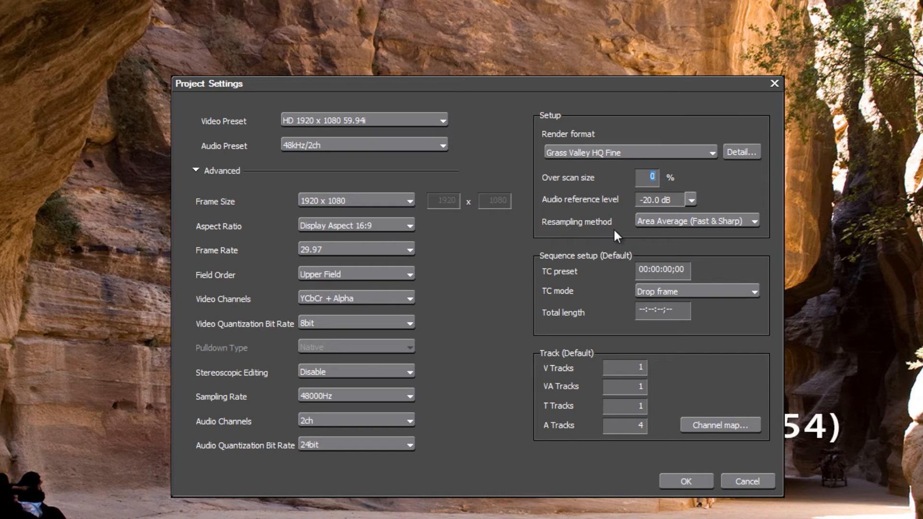
Step: Examine the available resampling methods, keeping Area Average (Fast & Sharp)
left_click(754, 222)
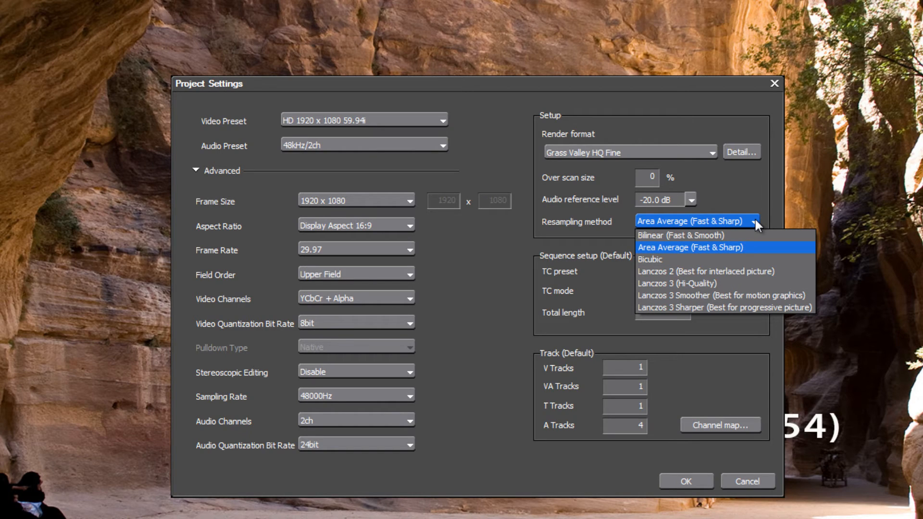
left_click(749, 193)
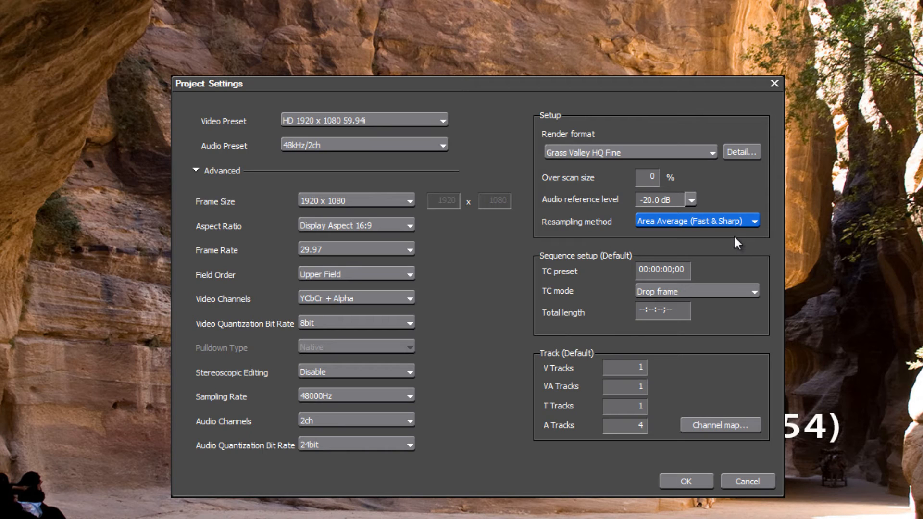
left_click(753, 222)
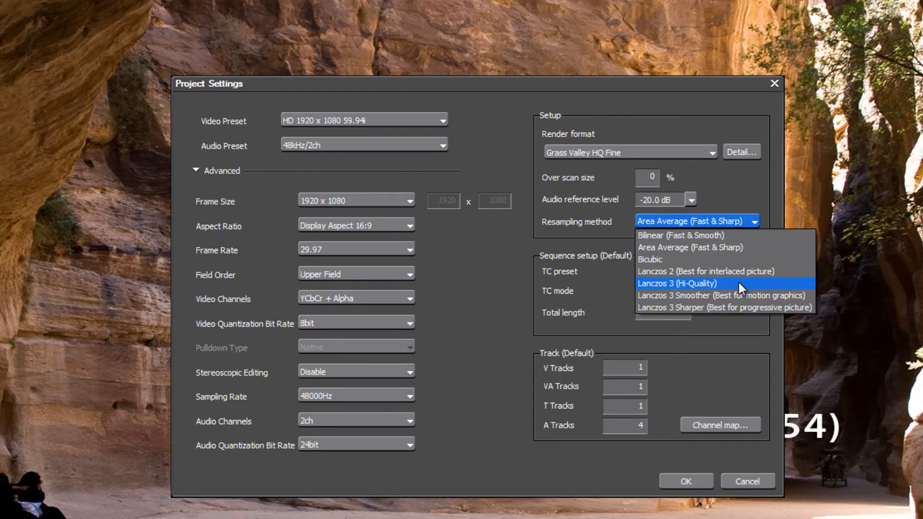
left_click(737, 362)
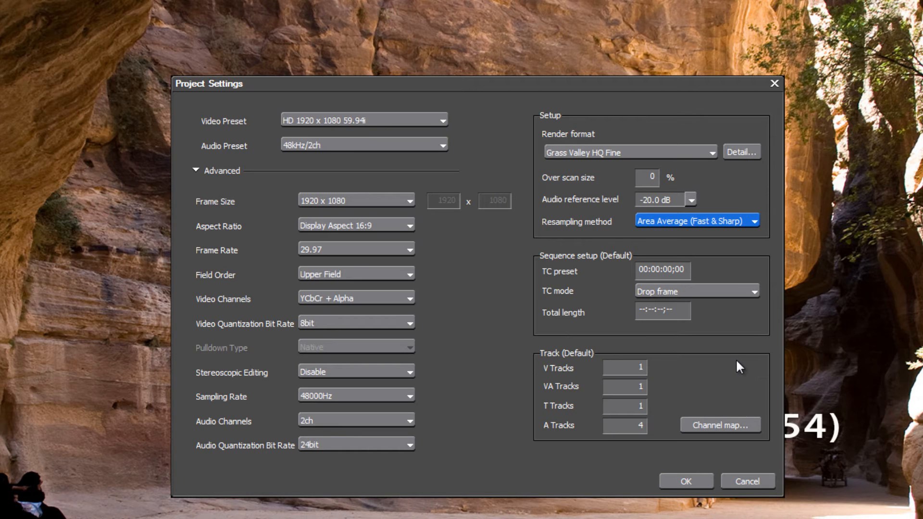
left_click(753, 224)
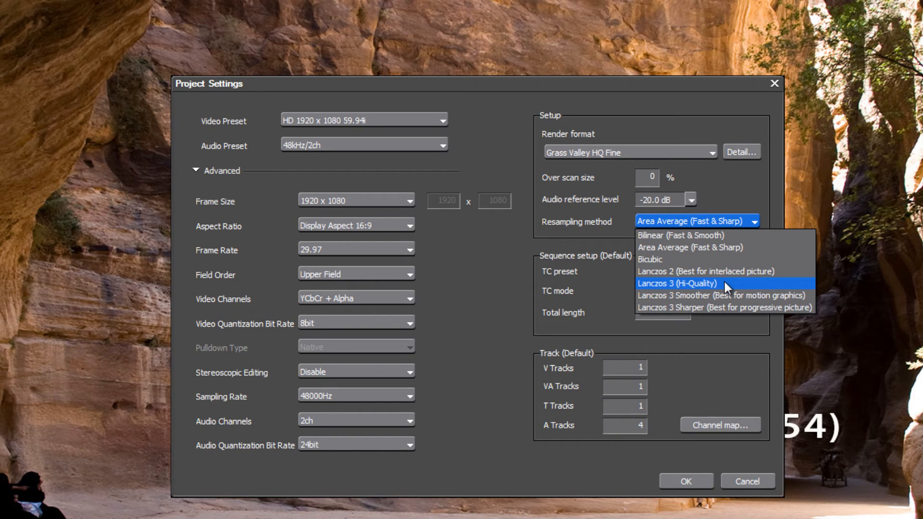
left_click(732, 352)
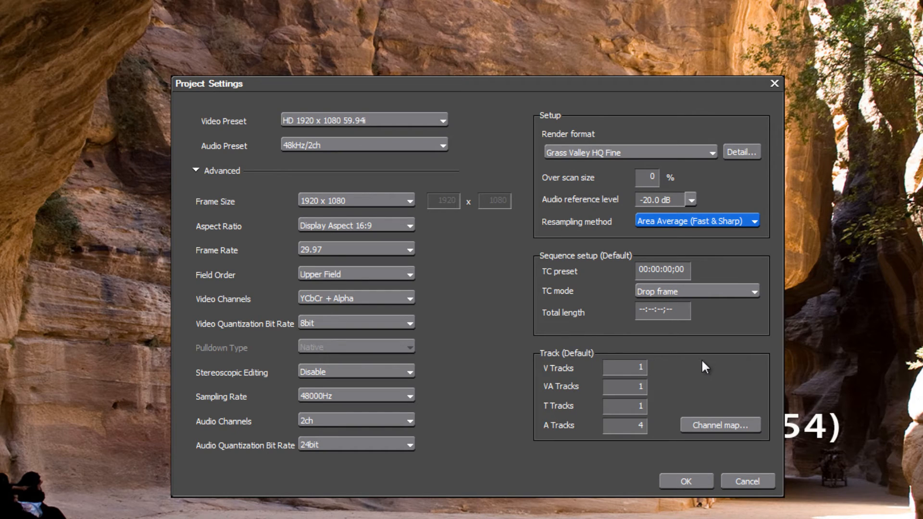
Step: Set the default tracks to 2 V tracks and 0 VA tracks, and create the project
left_click(639, 368)
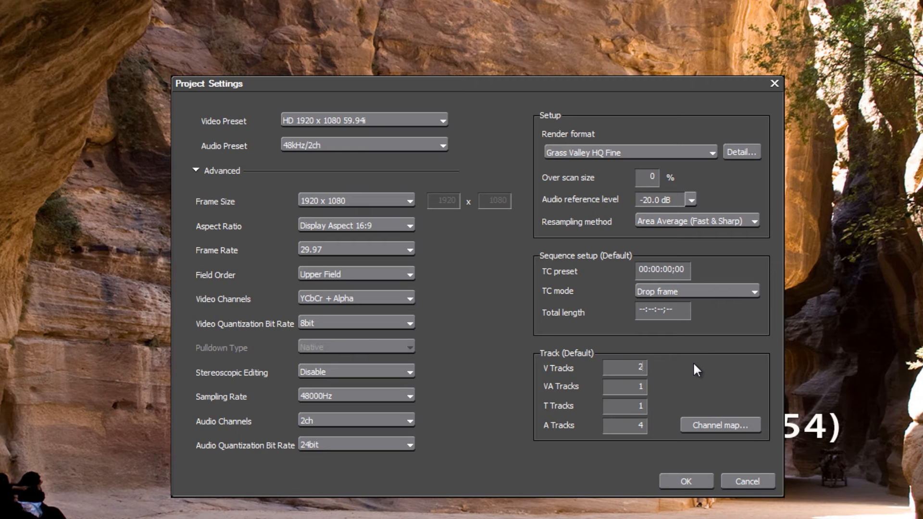
double_click(638, 386)
type("0")
left_click(695, 482)
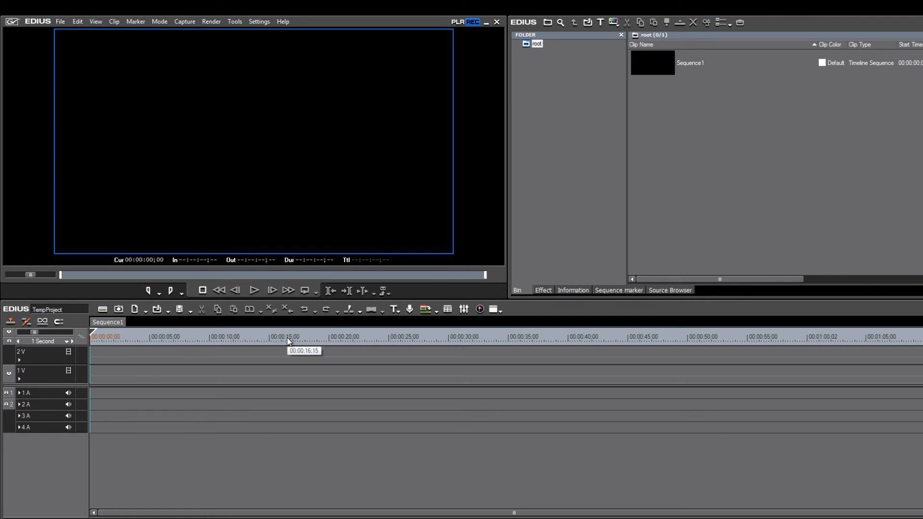
Step: Open the System Settings on the application's capture options
left_click(263, 24)
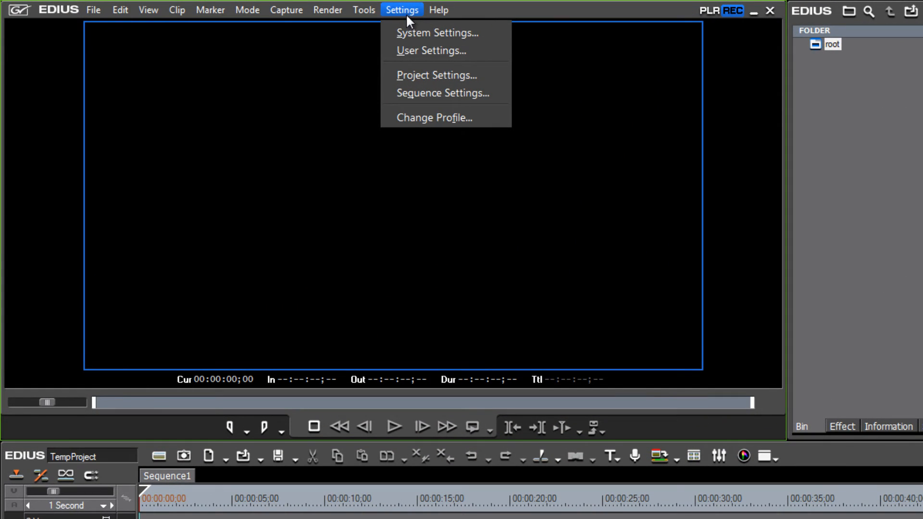
left_click(412, 34)
left_click(413, 33)
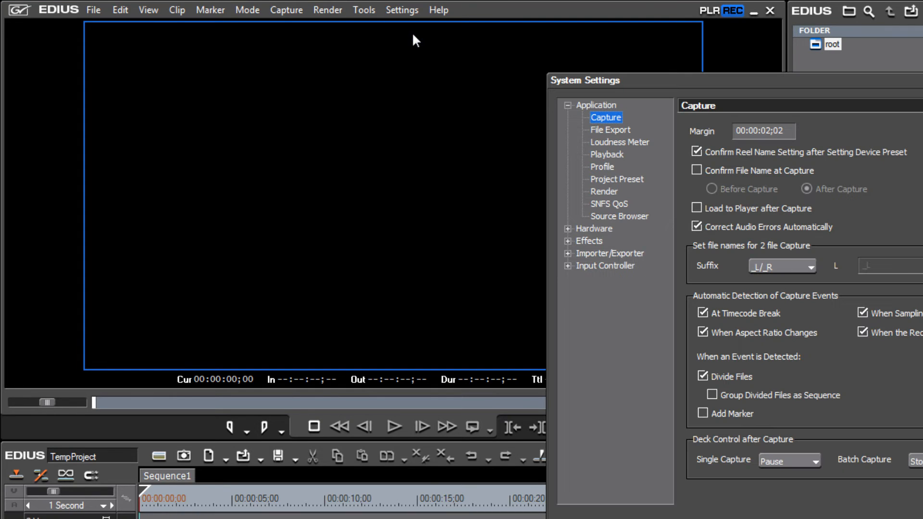
Step: Open the HD 1920x1080 59.94i project preset for modification and assign it the HD1080_g.psd icon
left_click(632, 184)
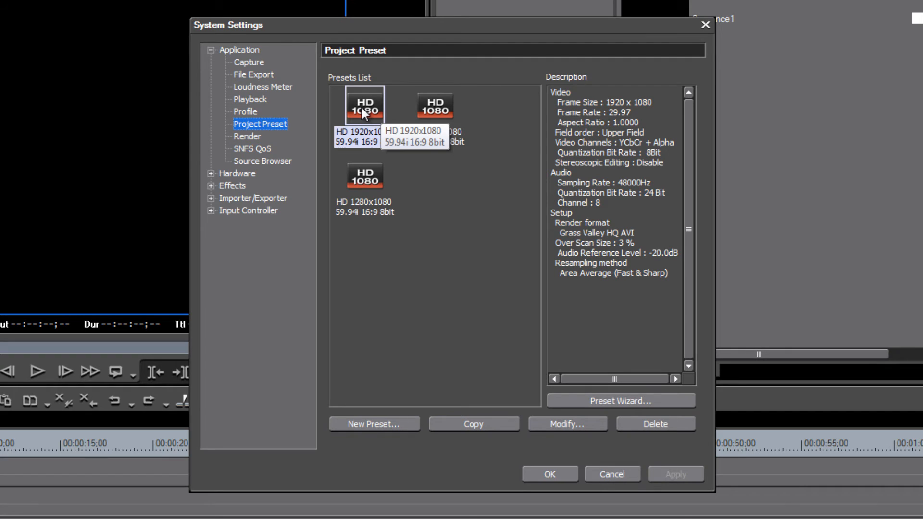
left_click(584, 423)
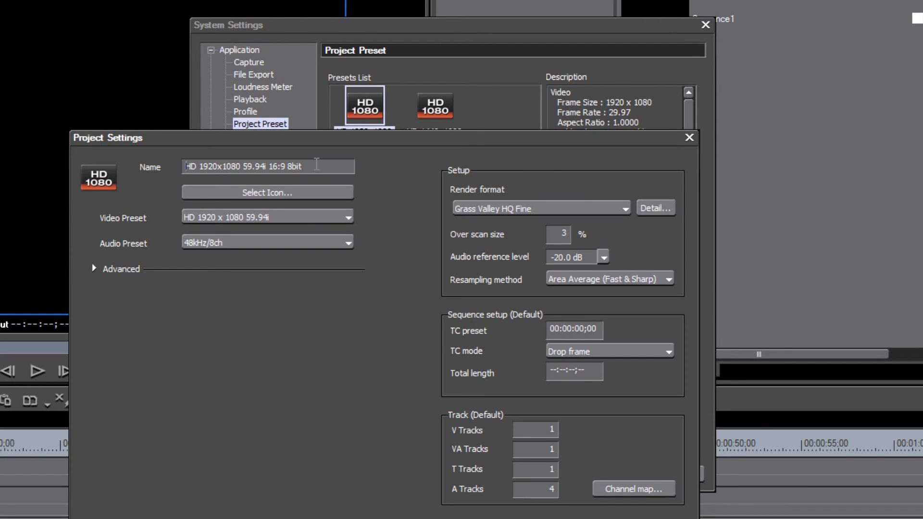
left_click(329, 193)
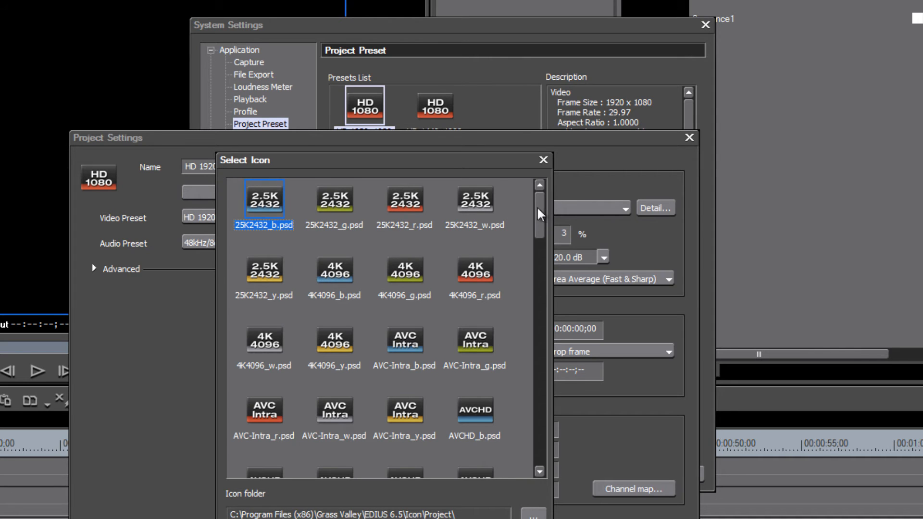
left_click_drag(537, 206, 535, 357)
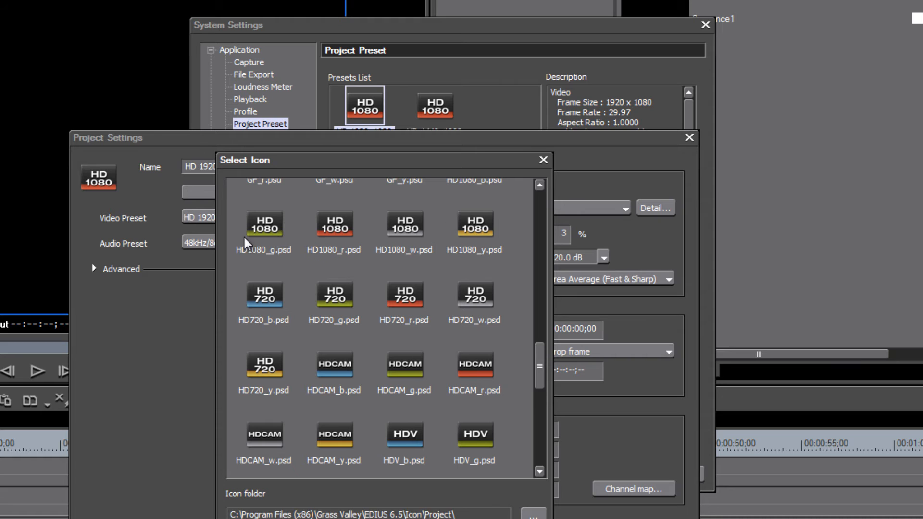
left_click(266, 234)
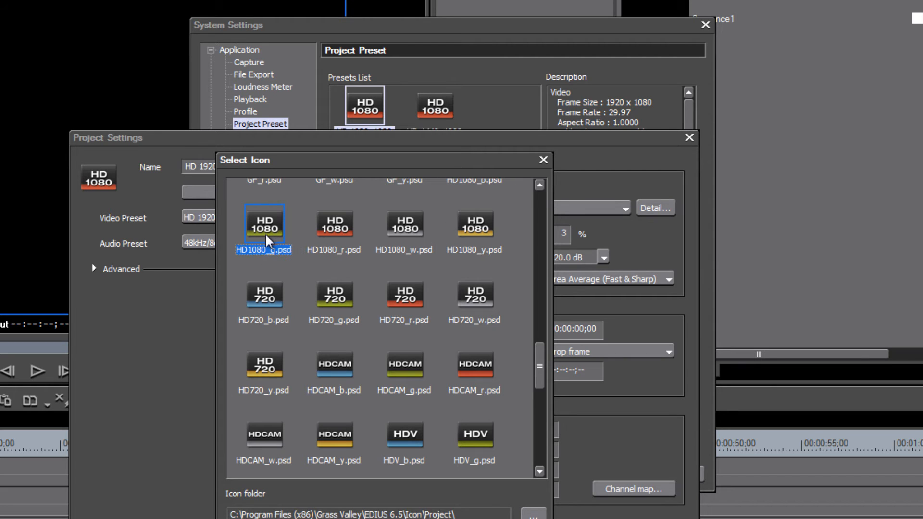
left_click(430, 518)
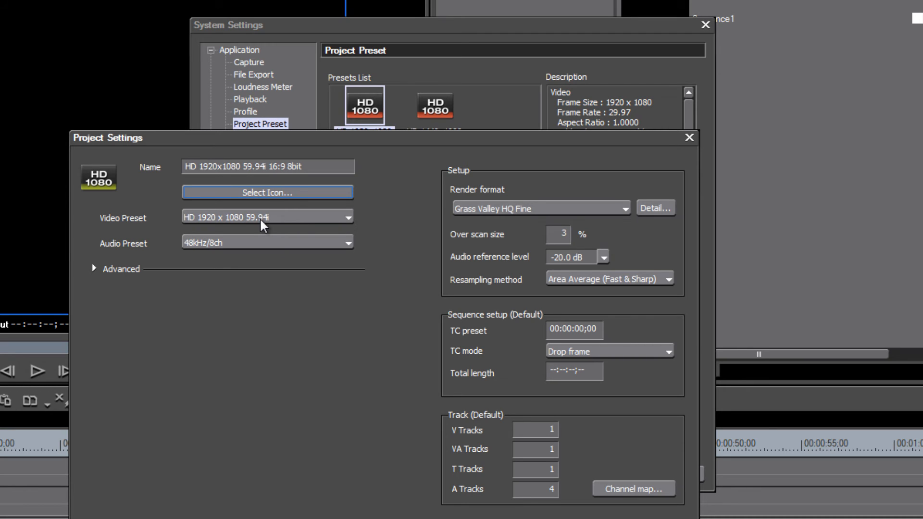
Step: Keep HD 1920 x 1080 59.94i as the video preset and set the audio preset to 48kHz/2ch
left_click(348, 217)
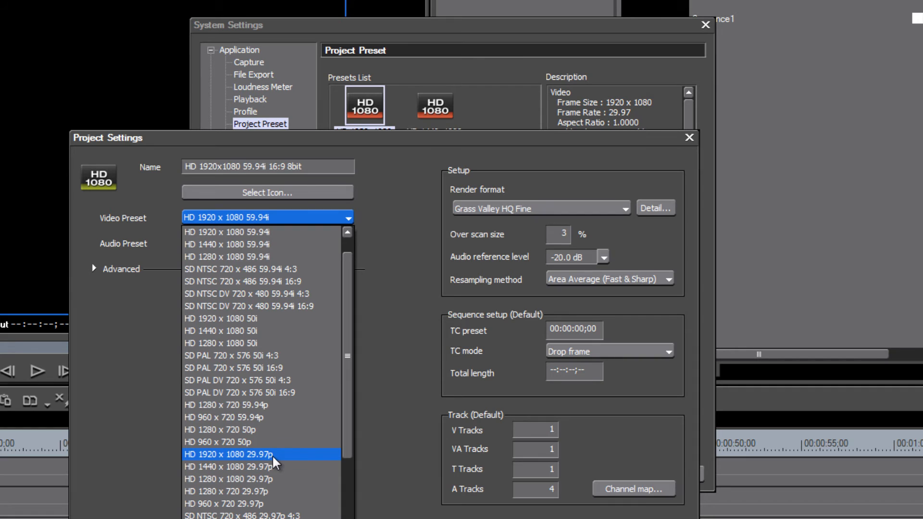
left_click(285, 231)
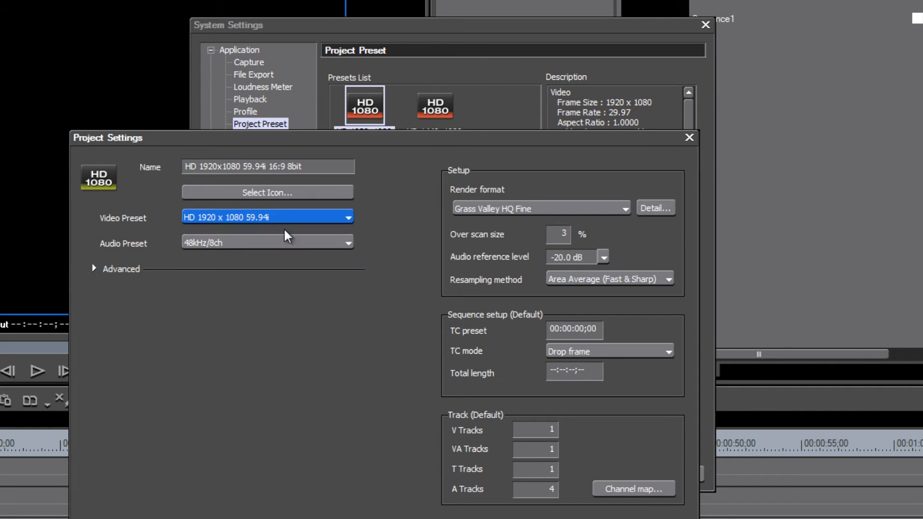
left_click(348, 243)
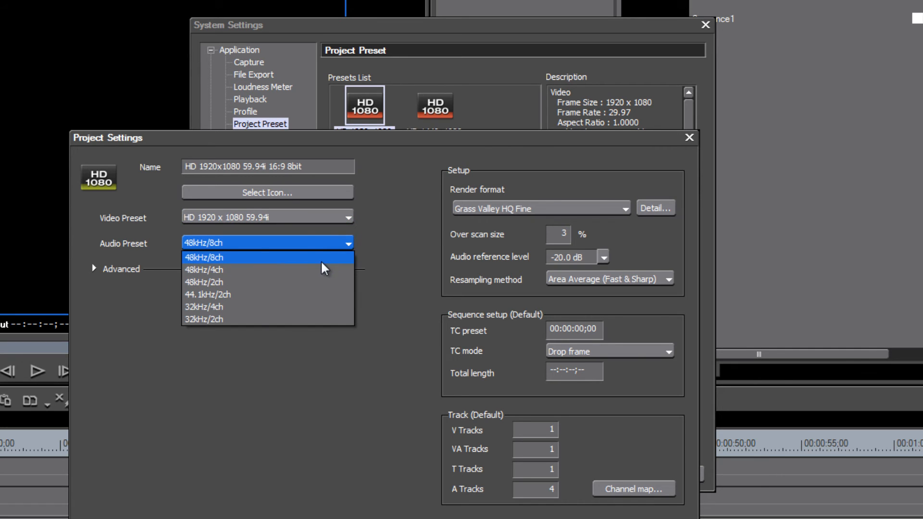
left_click(293, 284)
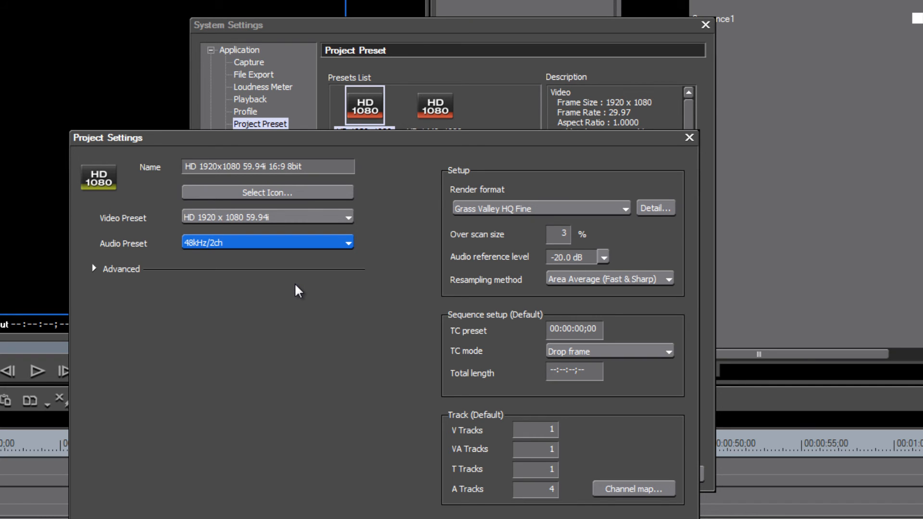
Step: Show the preset's advanced settings, set its over scan size to 0%, and save the modified preset
left_click(95, 267)
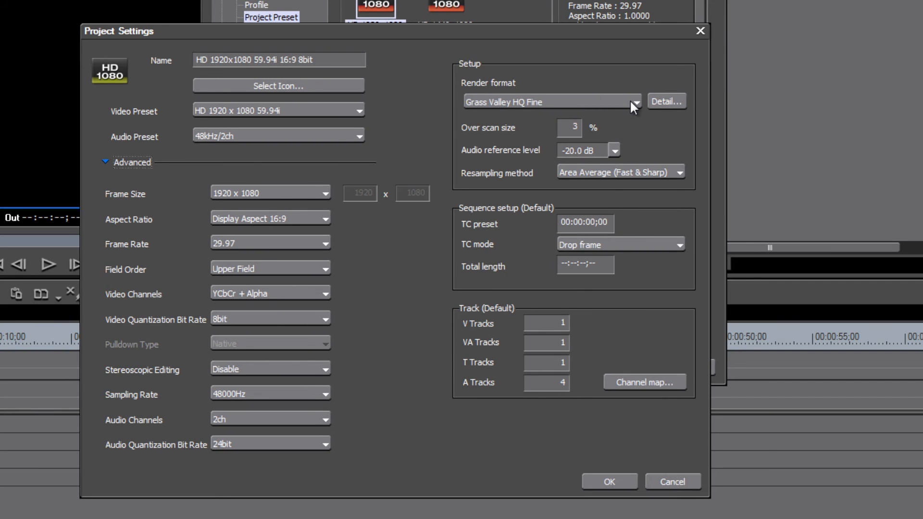
double_click(572, 127)
type("0")
type("2")
left_click(610, 482)
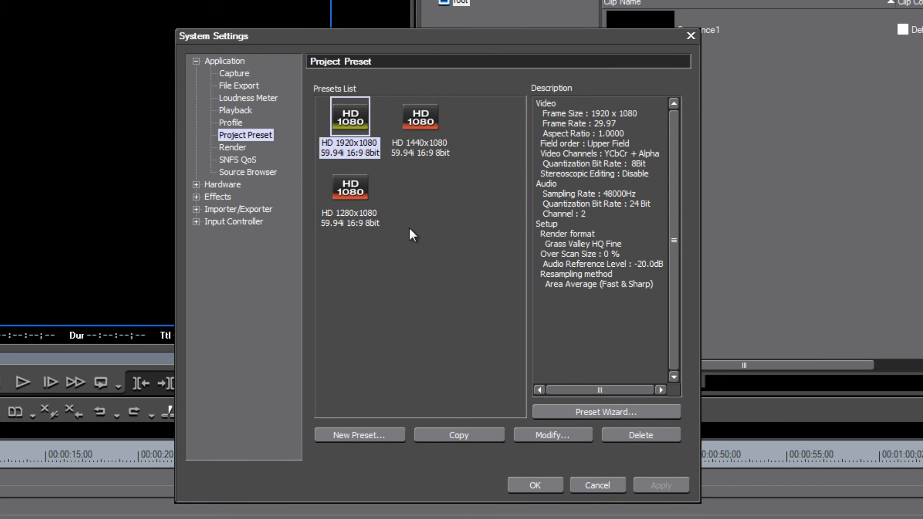
Step: Start a new project preset and assign it the HDV_y.psd icon
left_click(346, 435)
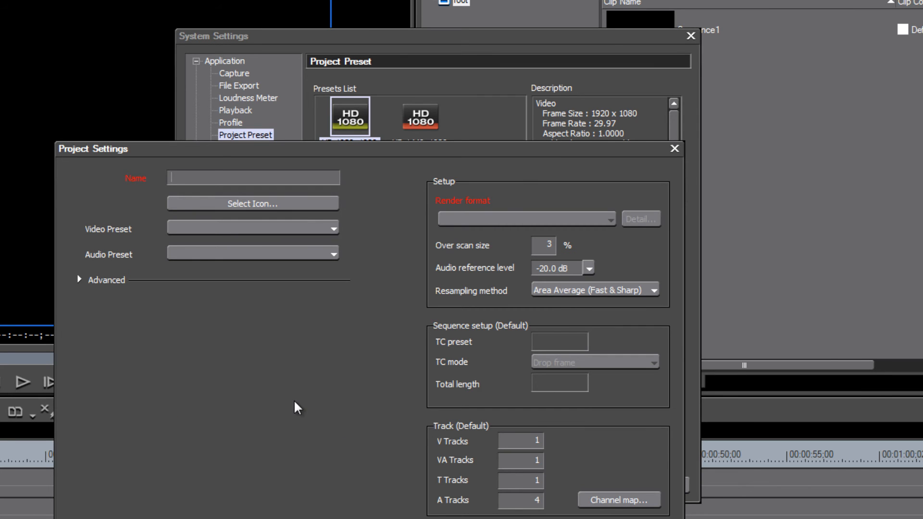
left_click_drag(397, 151, 372, 463)
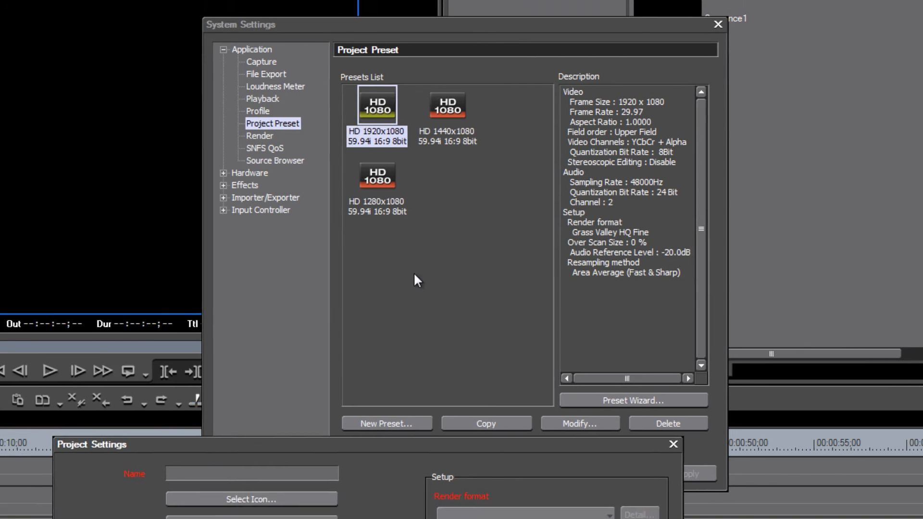
left_click_drag(414, 274, 676, 92)
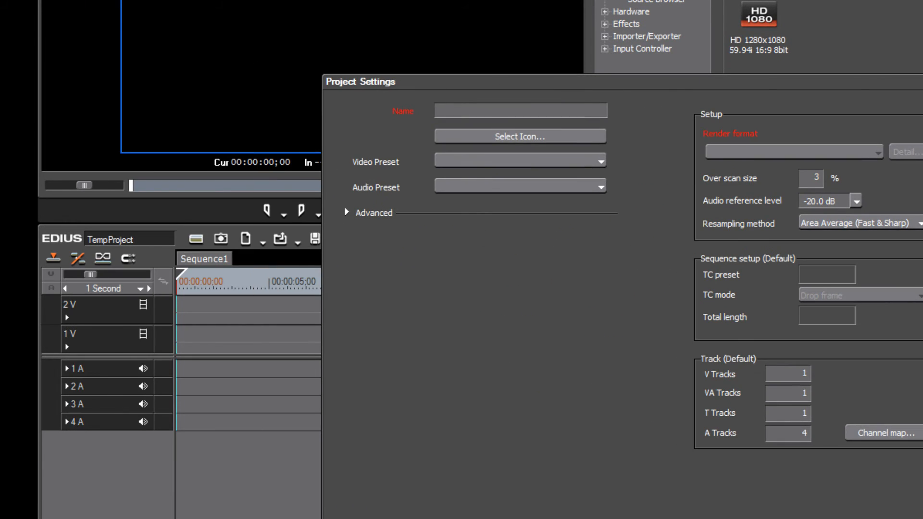
left_click(557, 139)
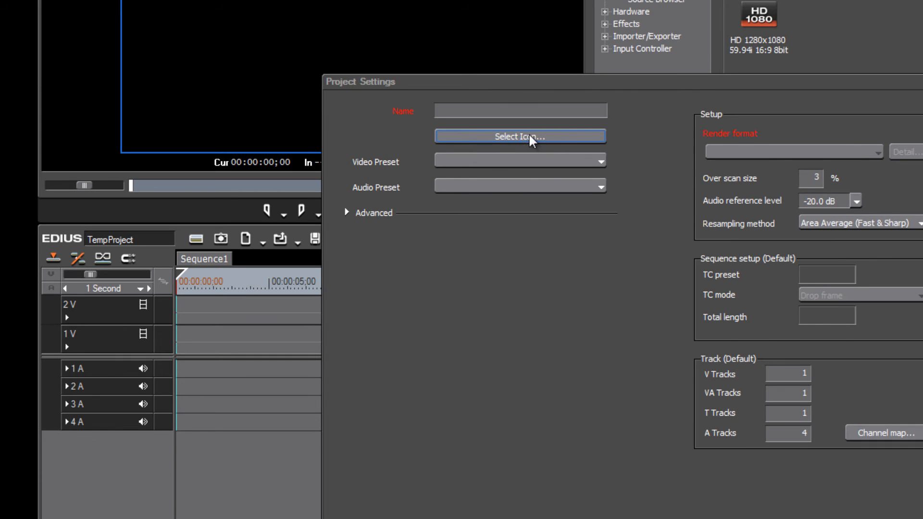
scroll(887, 96, "down", 1)
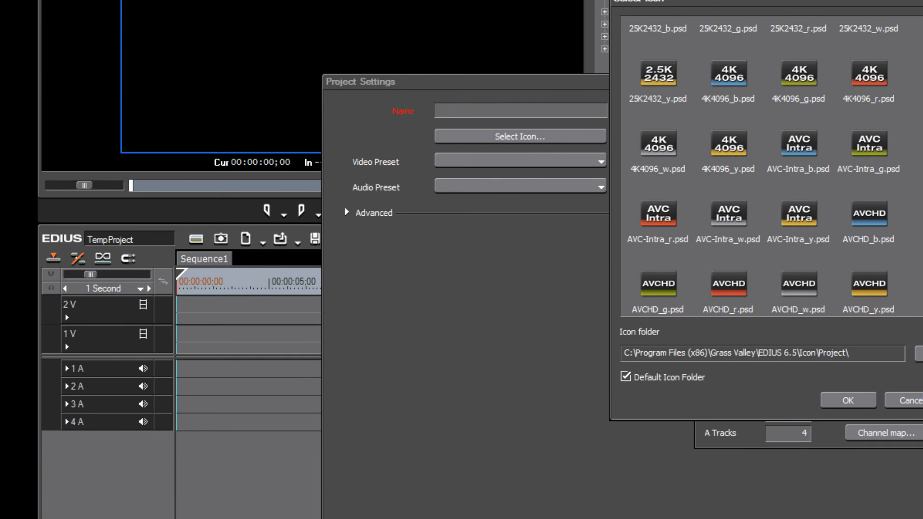
scroll(882, 106, "up", 1)
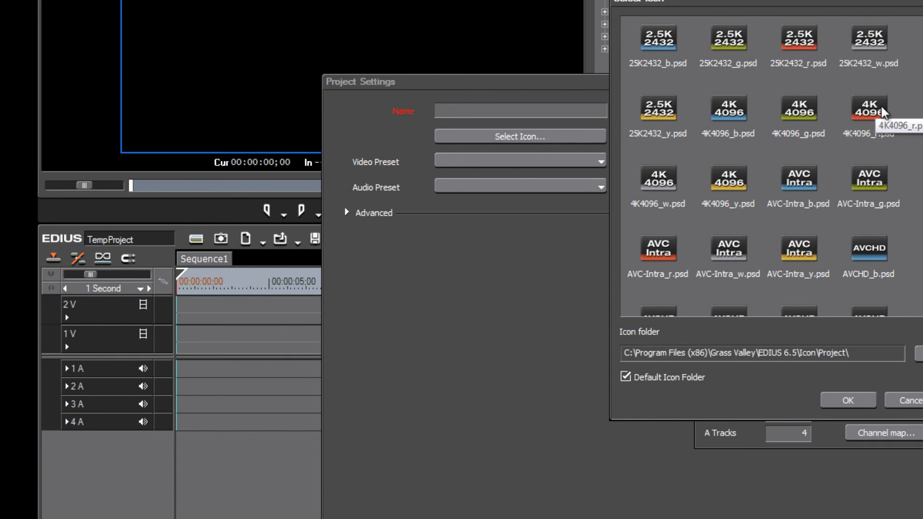
left_click(864, 120)
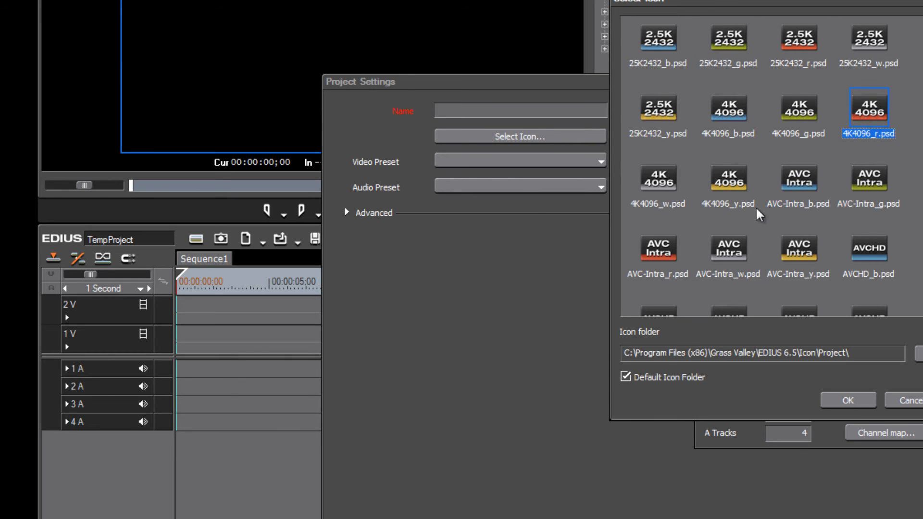
scroll(800, 178, "down", 5)
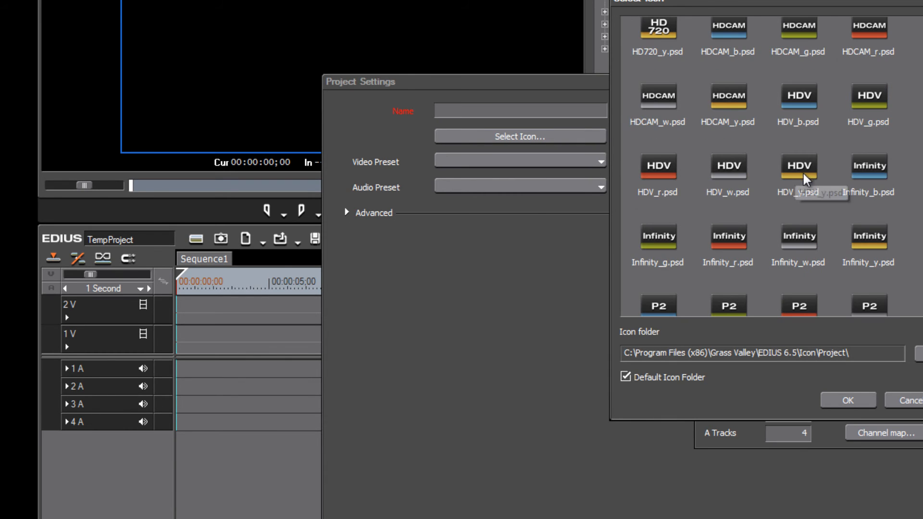
left_click(803, 181)
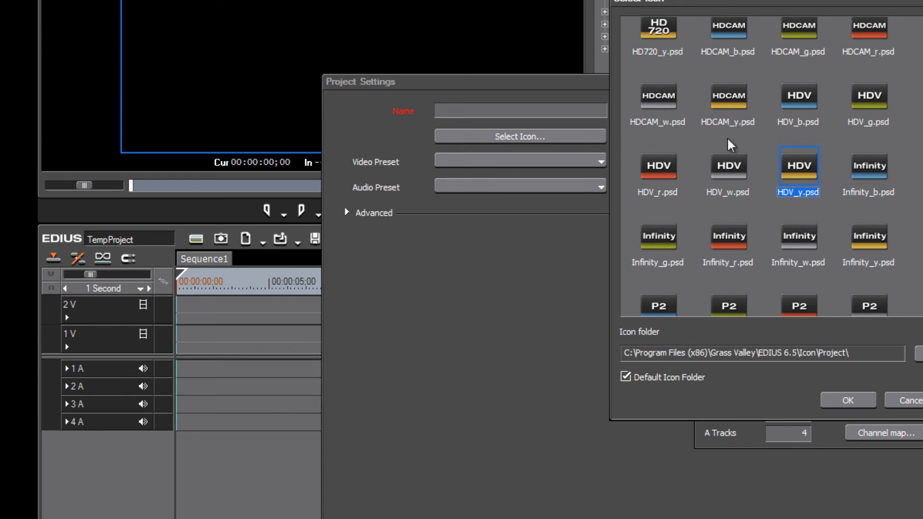
double_click(798, 176)
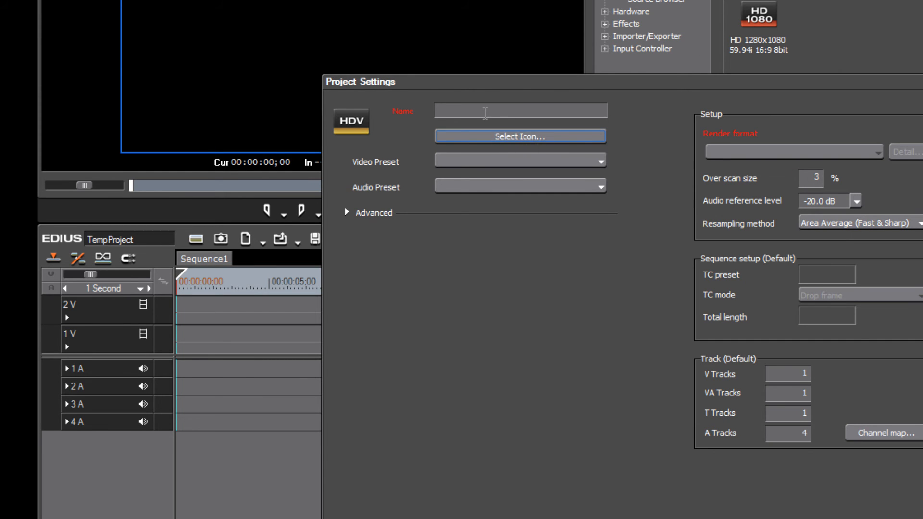
Step: Name the new project preset HDV Preset
left_click(487, 109)
type("HDV")
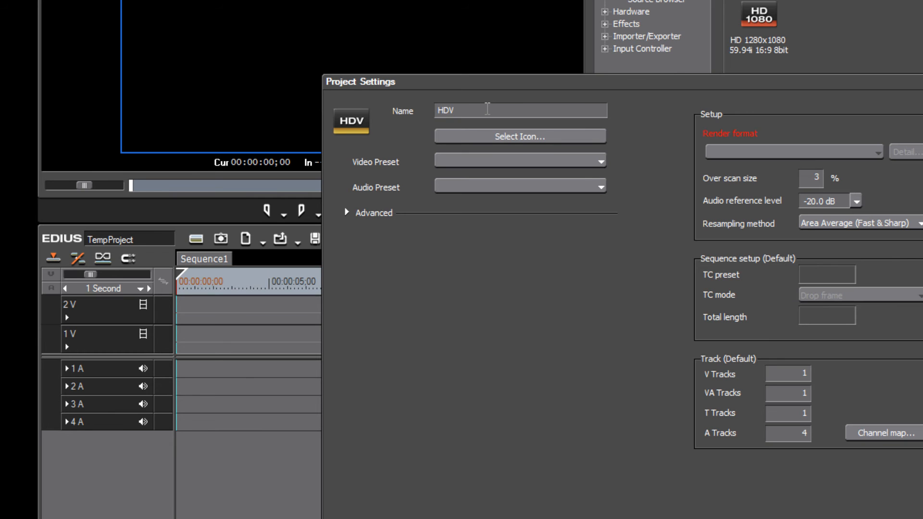
type(" Preset")
Step: Look through the video presets and set the new preset's video to HD 1440 x 1080 29.97p
left_click(601, 162)
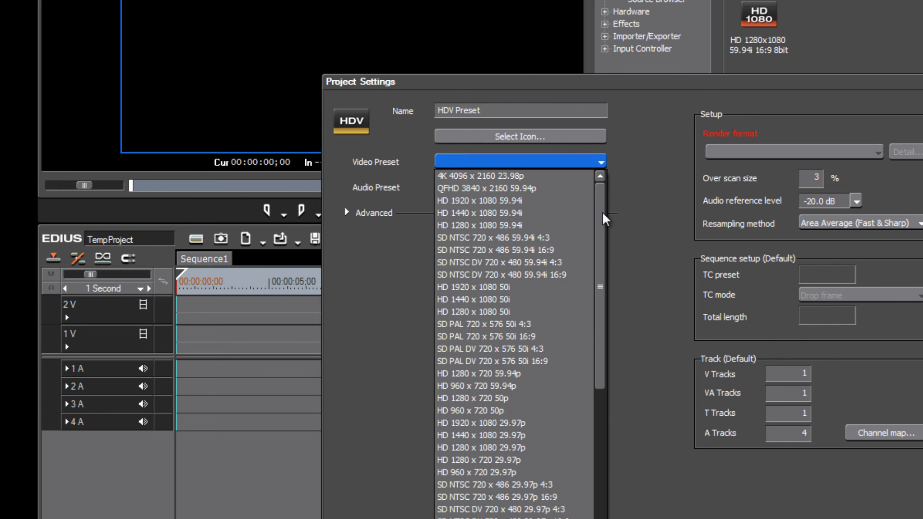
left_click_drag(603, 214, 607, 367)
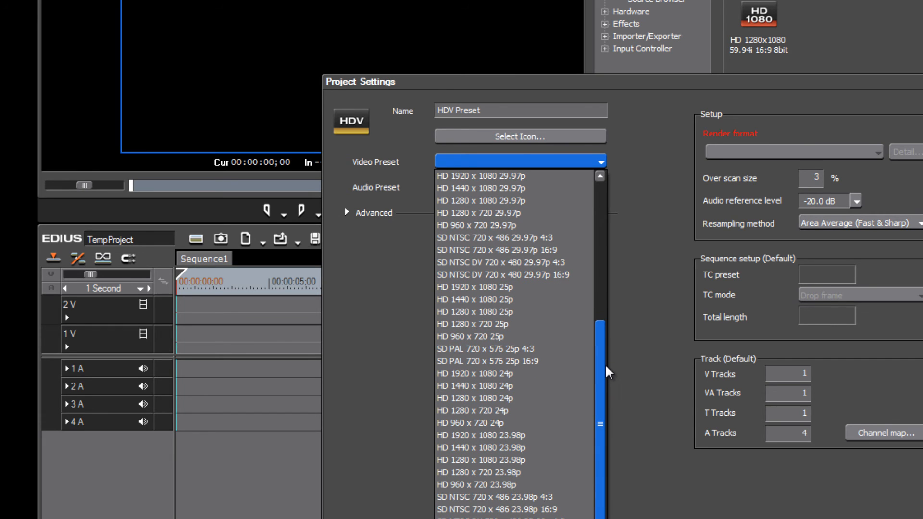
left_click_drag(605, 363, 609, 259)
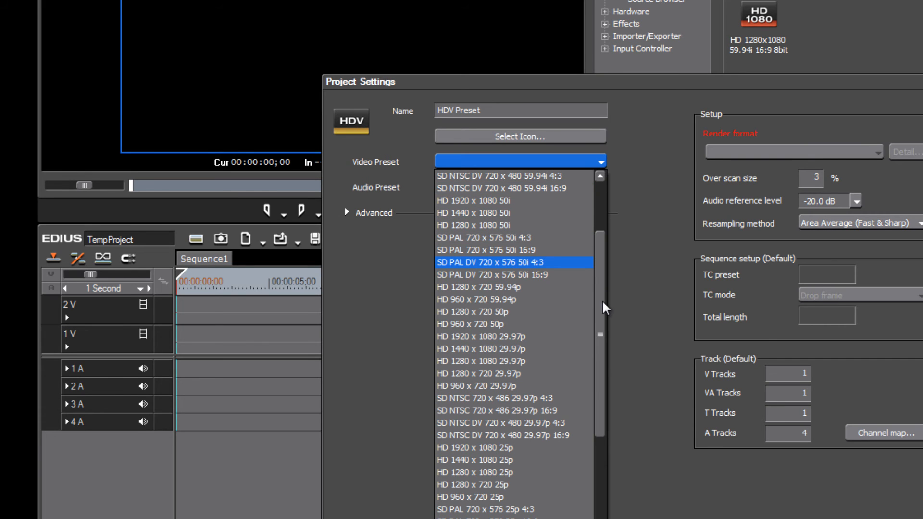
scroll(598, 308, "down", 2)
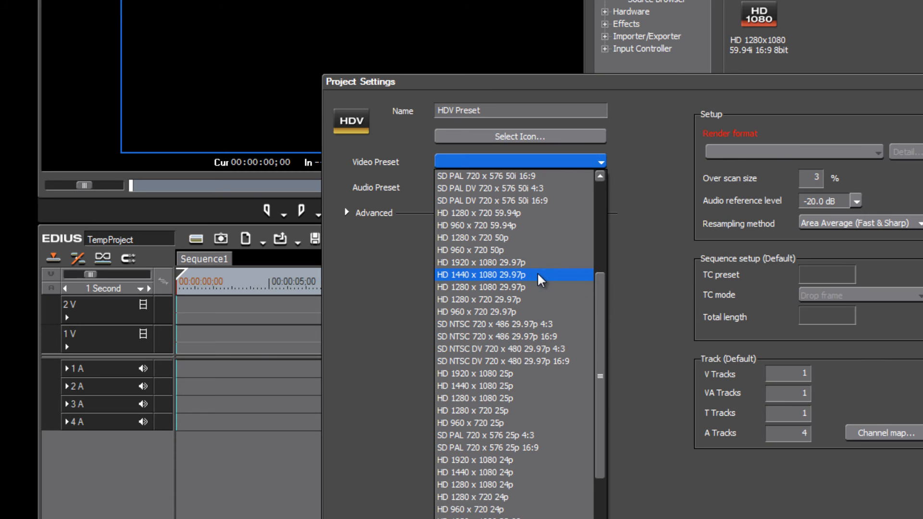
scroll(449, 272, "up", 4)
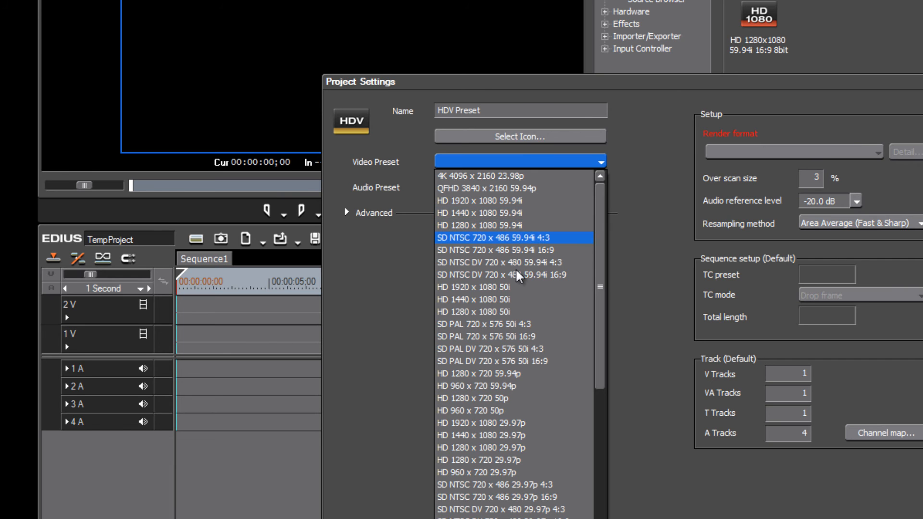
left_click_drag(599, 324, 596, 396)
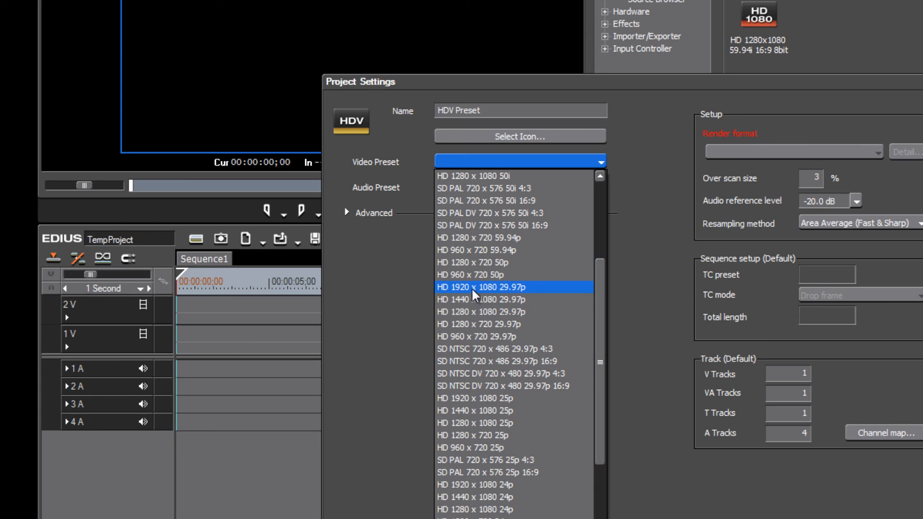
left_click(542, 300)
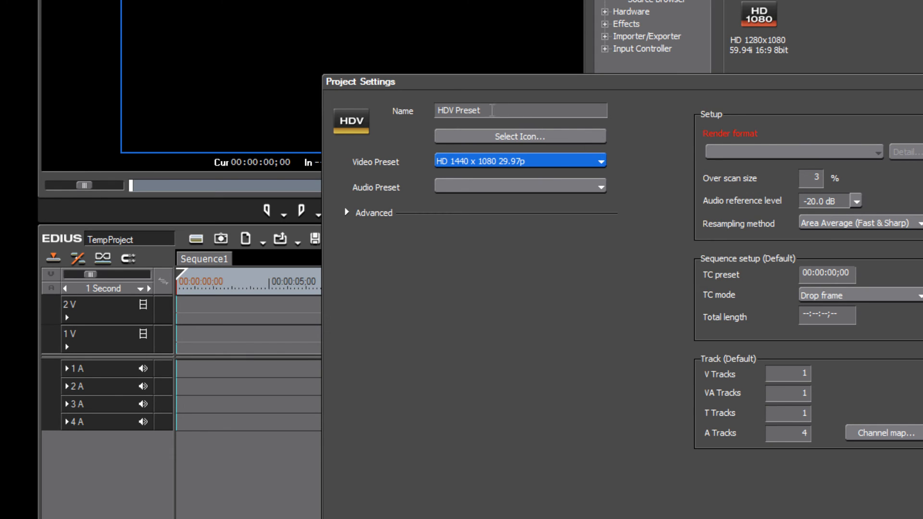
Step: Rename the new preset HDV Progressive Preset and set its audio preset to 48kHz/2ch
left_click(491, 110)
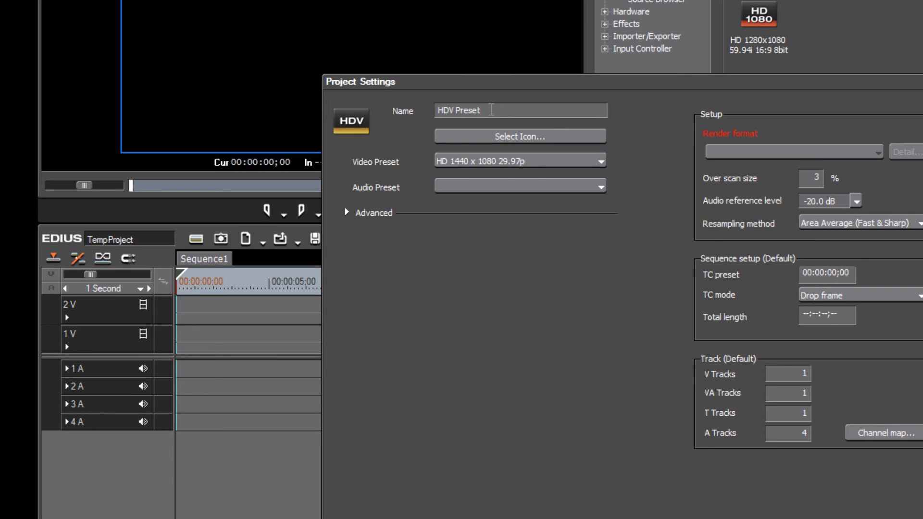
type("Progressive")
left_click(600, 188)
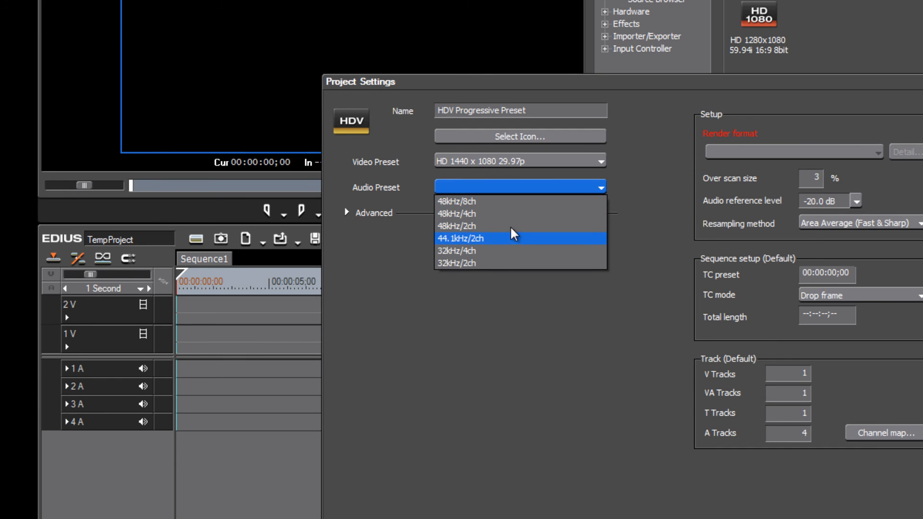
left_click(476, 224)
Step: Expand the new preset's advanced settings and set its render format to Grass Valley HQ Fine
left_click(346, 212)
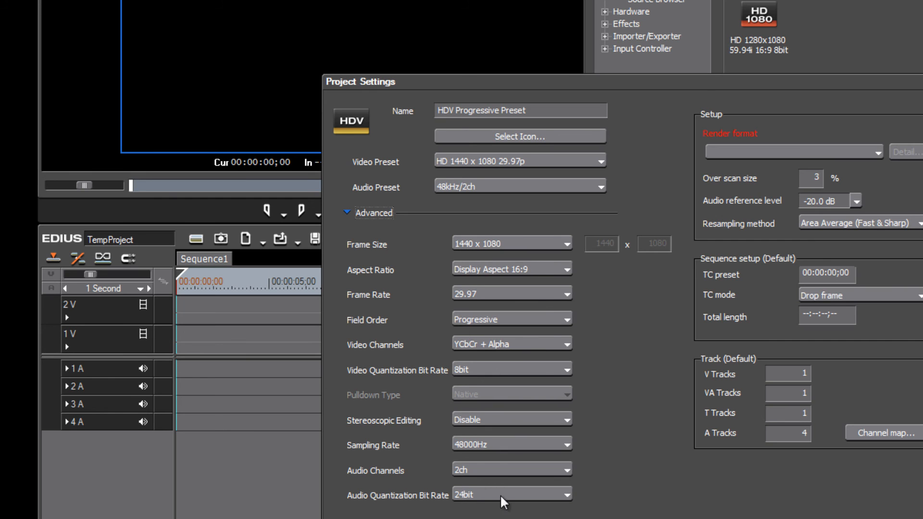
left_click(878, 153)
left_click(868, 156)
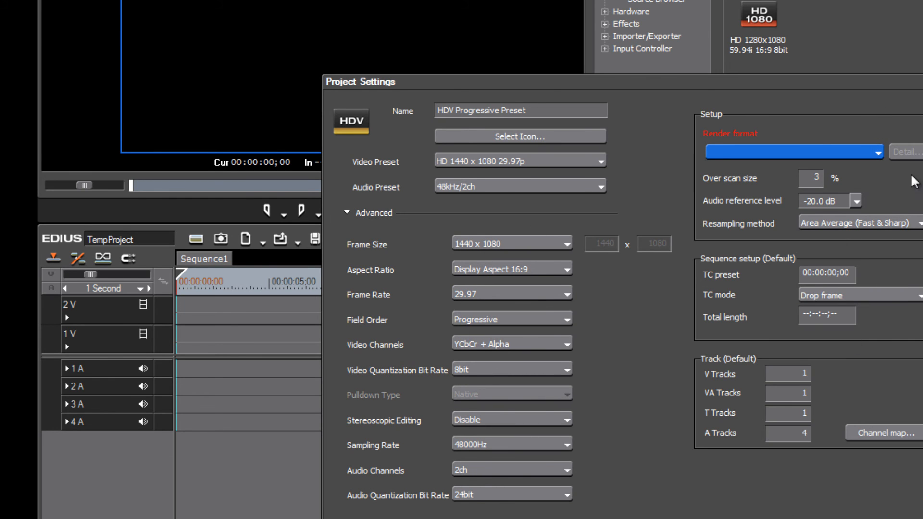
left_click(879, 153)
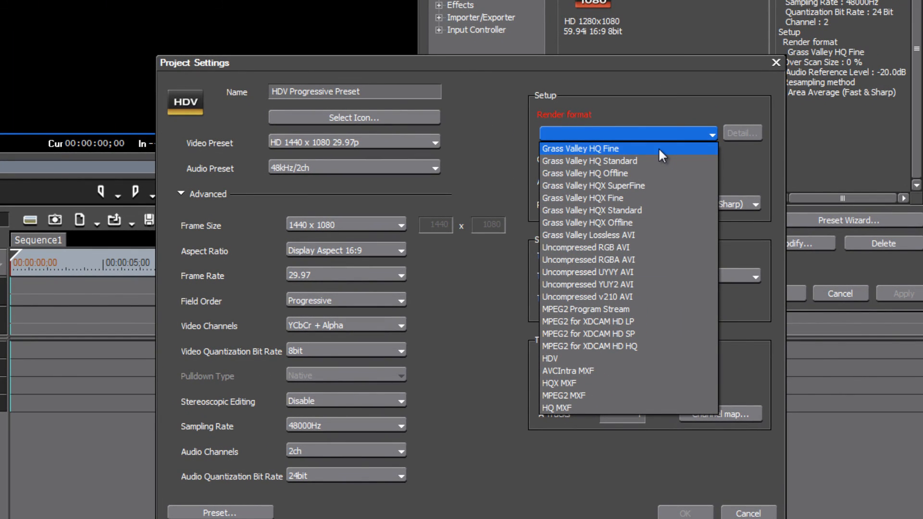
left_click(658, 148)
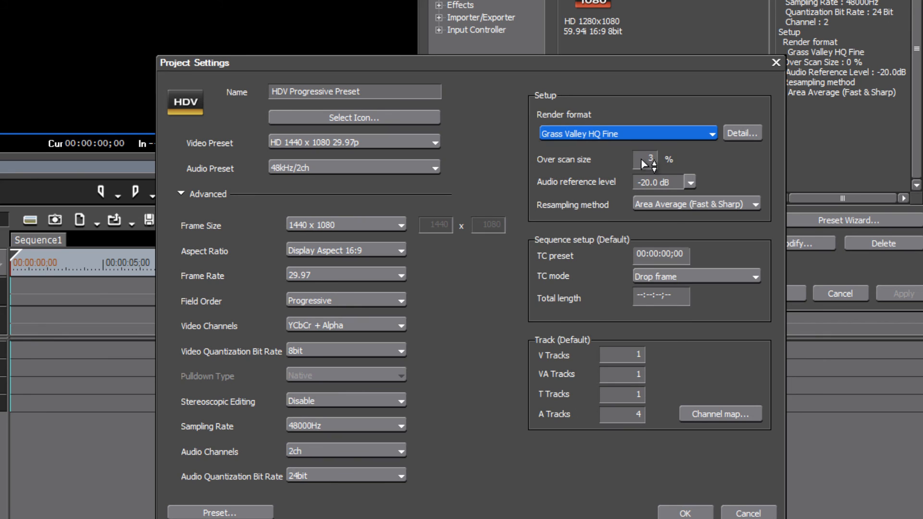
Step: Set the preset's over scan size to 0% and default V tracks to 2, and save the preset and system settings
left_click(644, 161)
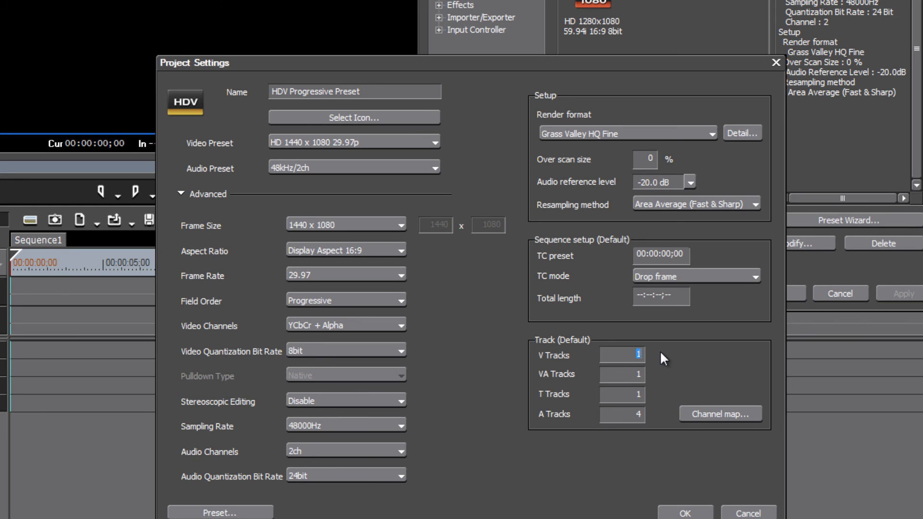
type("2")
left_click(687, 514)
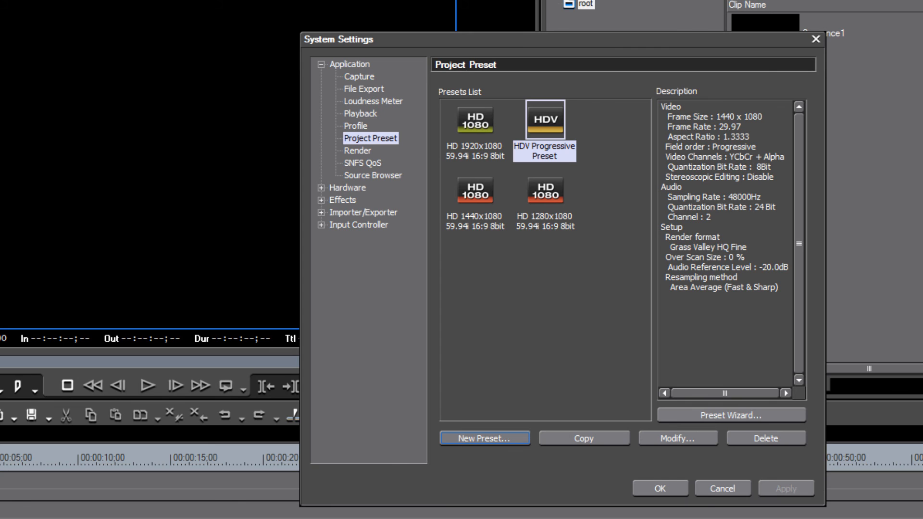
left_click(668, 488)
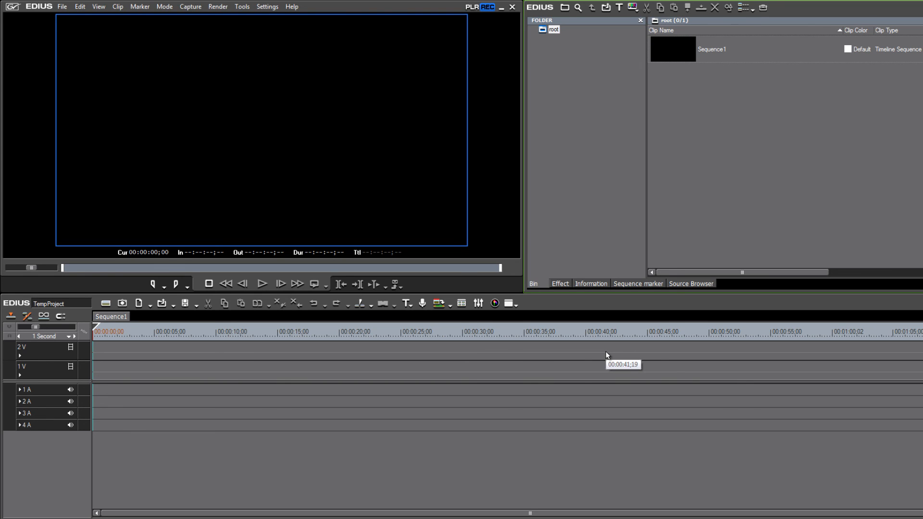
Step: Change the current project's video quantization bit rate to 10bit in its advanced project settings
left_click(268, 6)
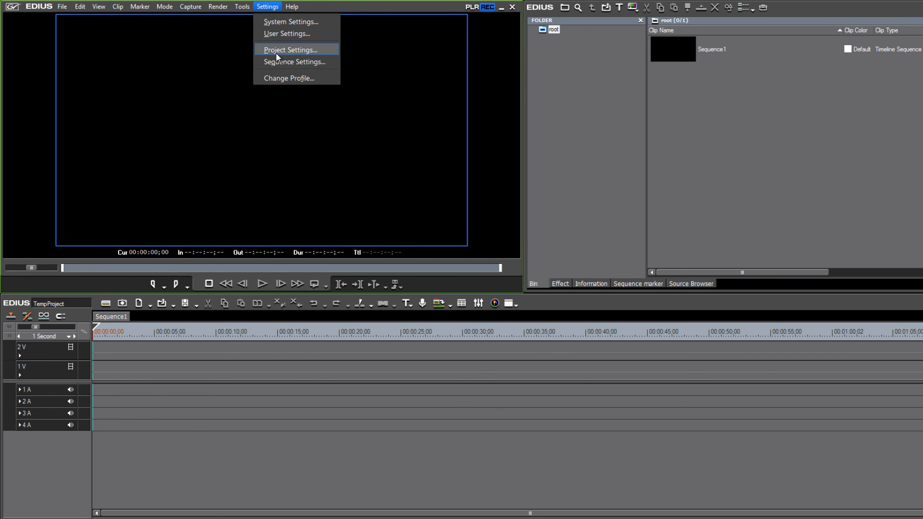
left_click(278, 53)
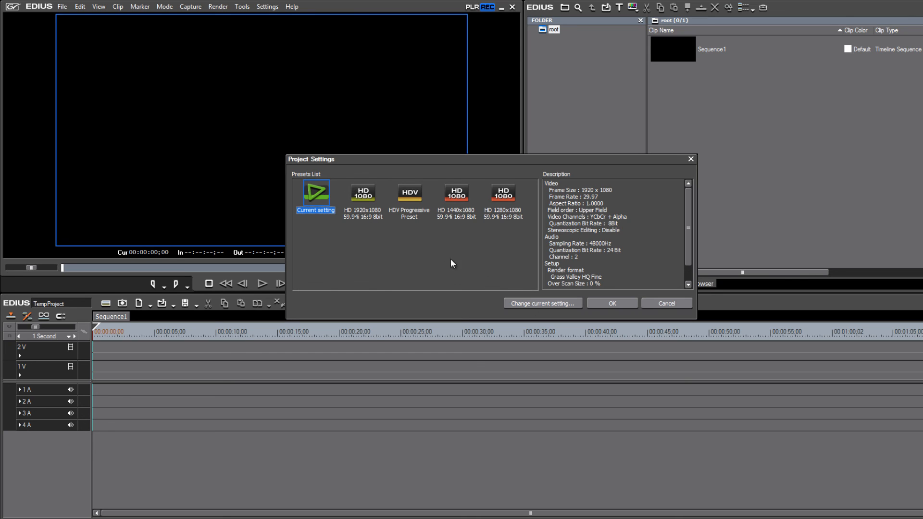
left_click(560, 304)
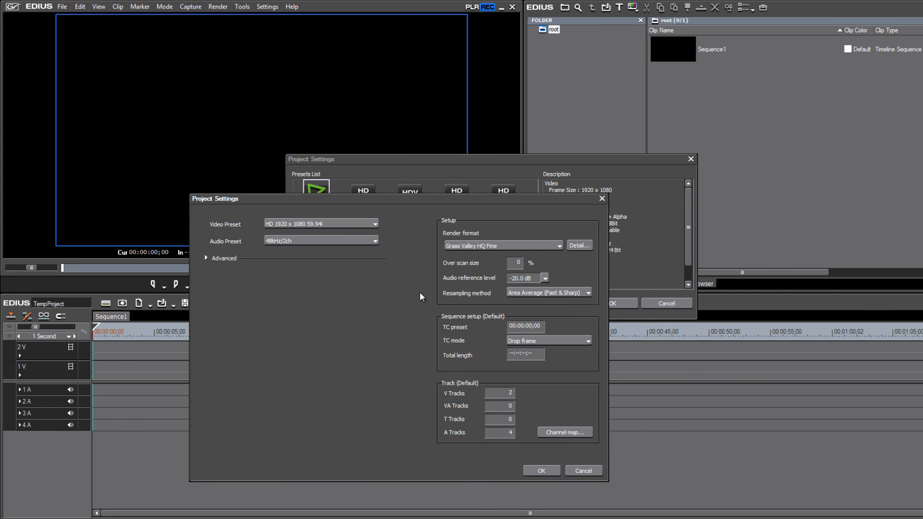
left_click(206, 259)
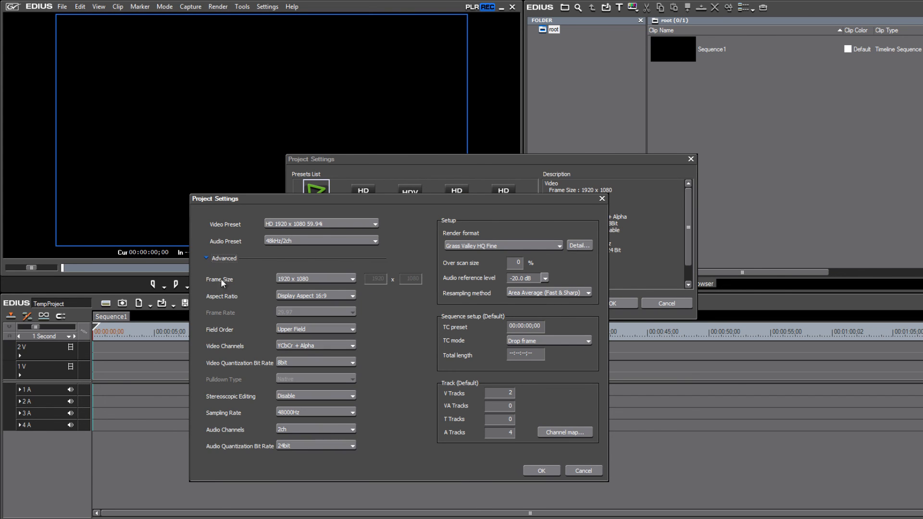
left_click(353, 363)
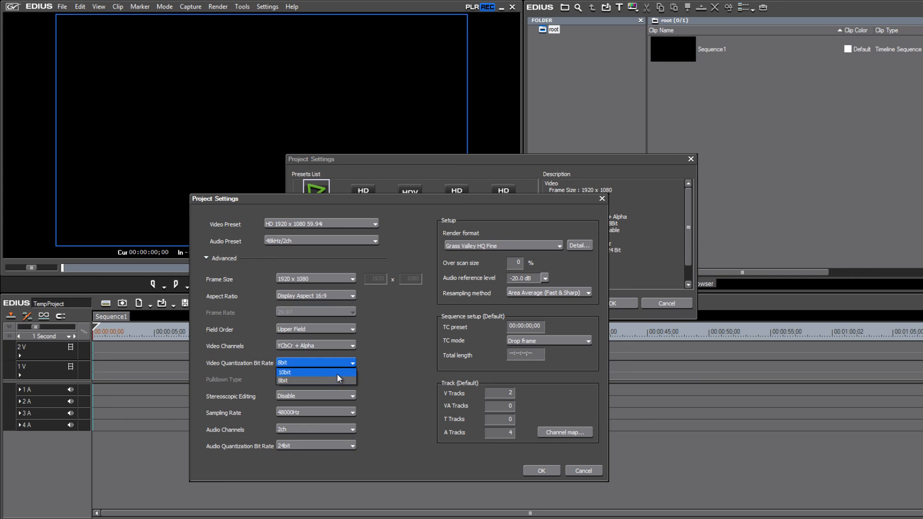
left_click(339, 379)
left_click(541, 470)
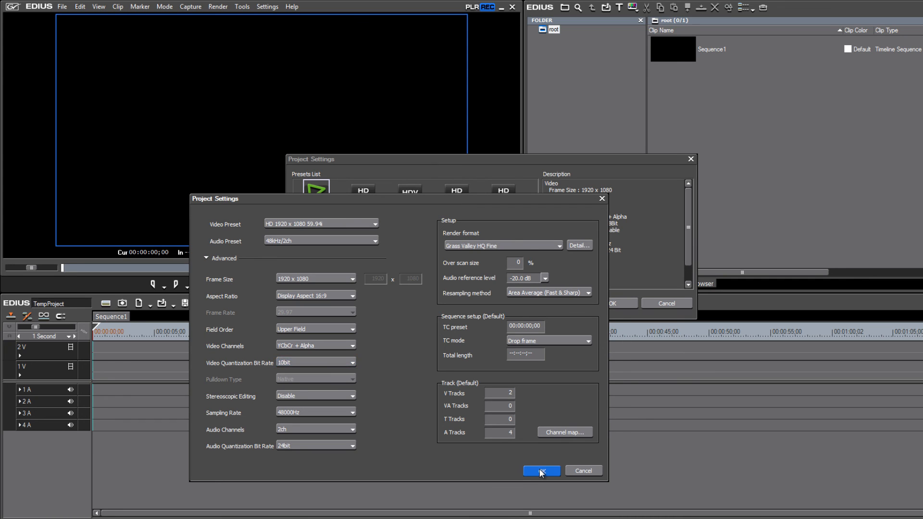